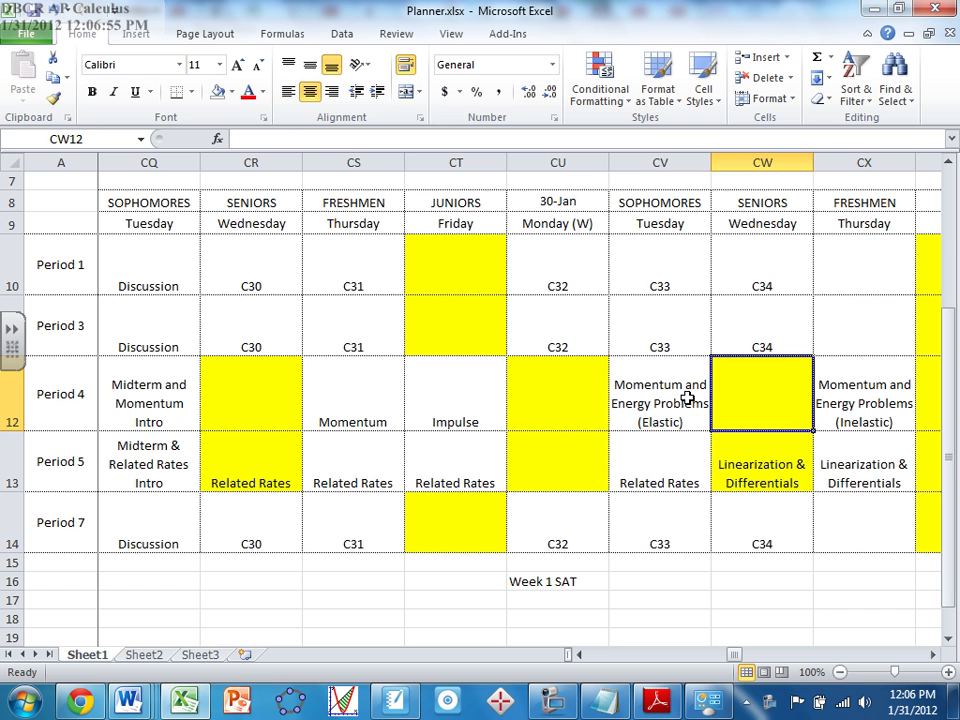
Review the Period 5 topics, from Midterm & Related Rates Intro through Related Rates to the two Linearization & Differentials days.
{"action": "left_click", "coordinate": [259, 465]}
{"action": "left_click", "coordinate": [352, 460]}
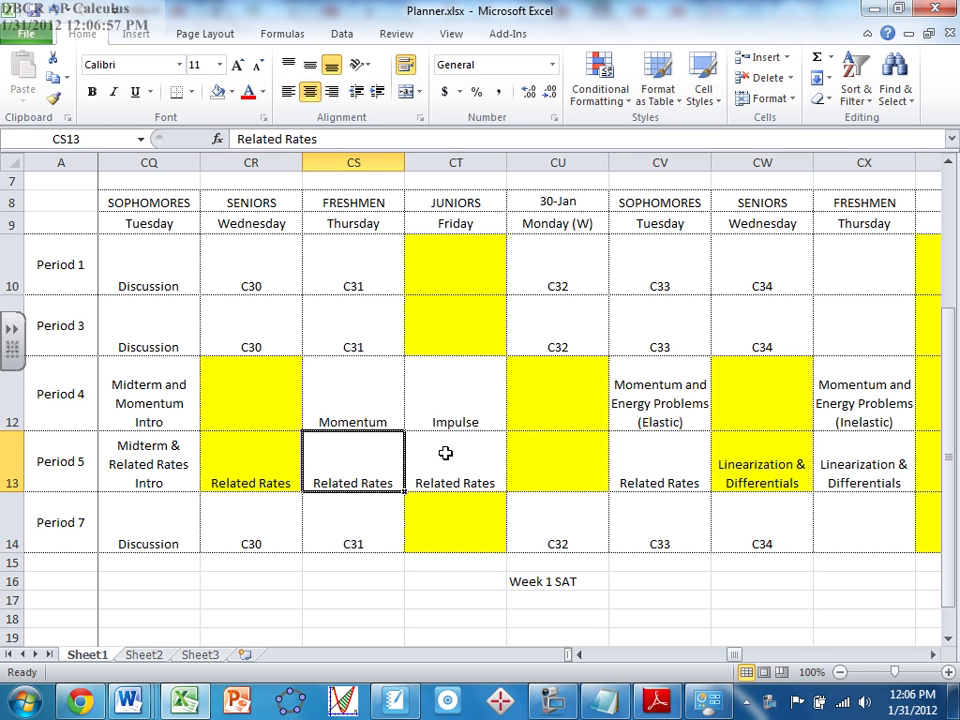
{"action": "left_click", "coordinate": [446, 454]}
{"action": "left_click", "coordinate": [154, 464]}
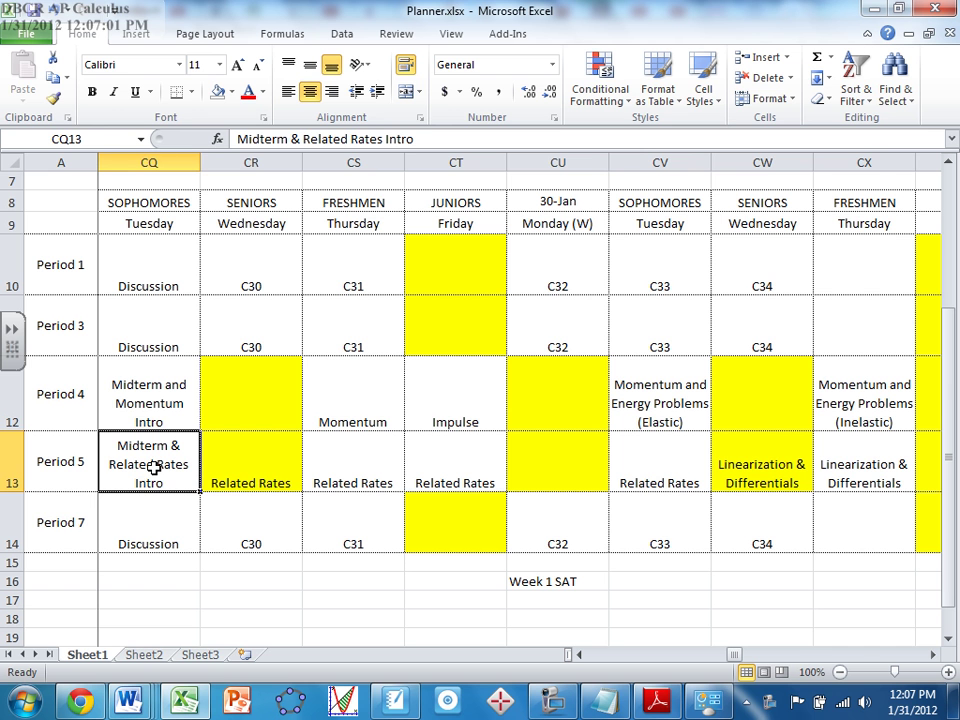
{"action": "left_click", "coordinate": [253, 467]}
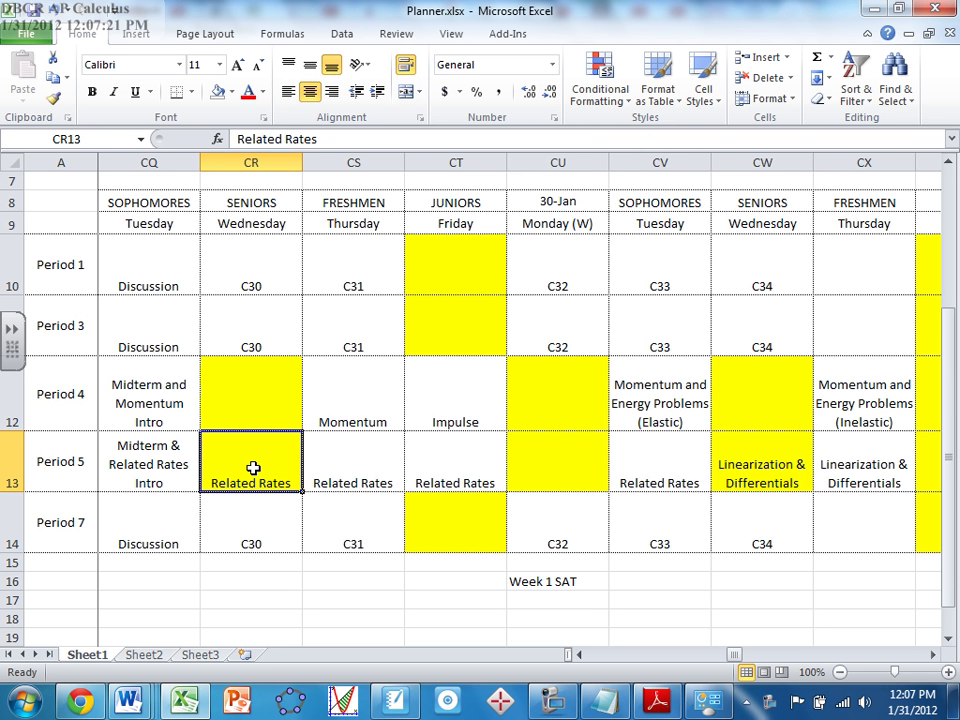
{"action": "left_click", "coordinate": [765, 463]}
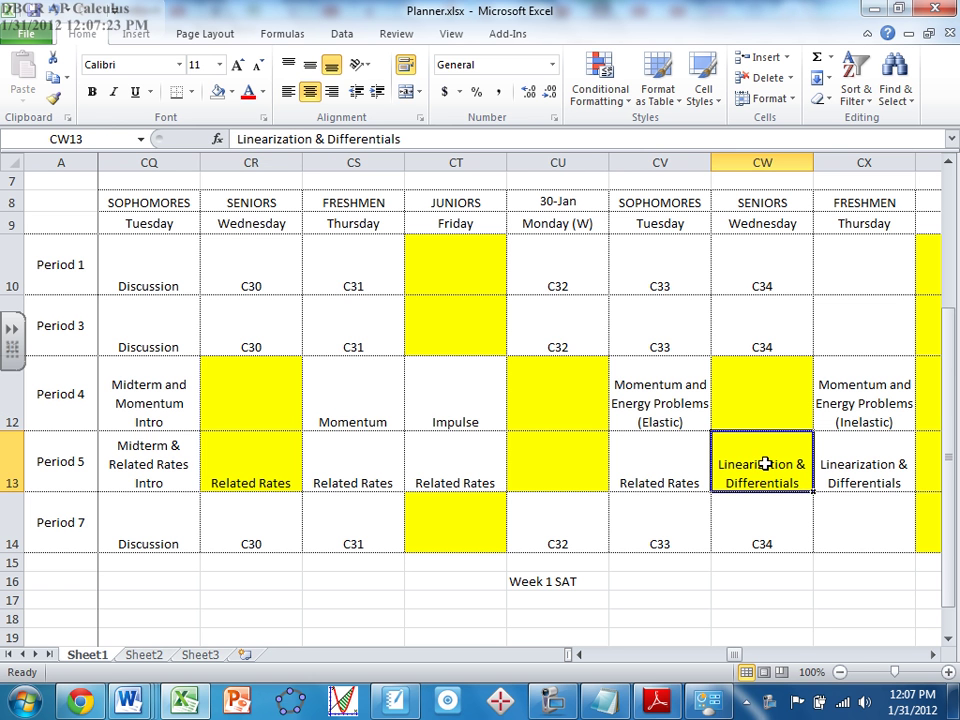
{"action": "left_click", "coordinate": [878, 451]}
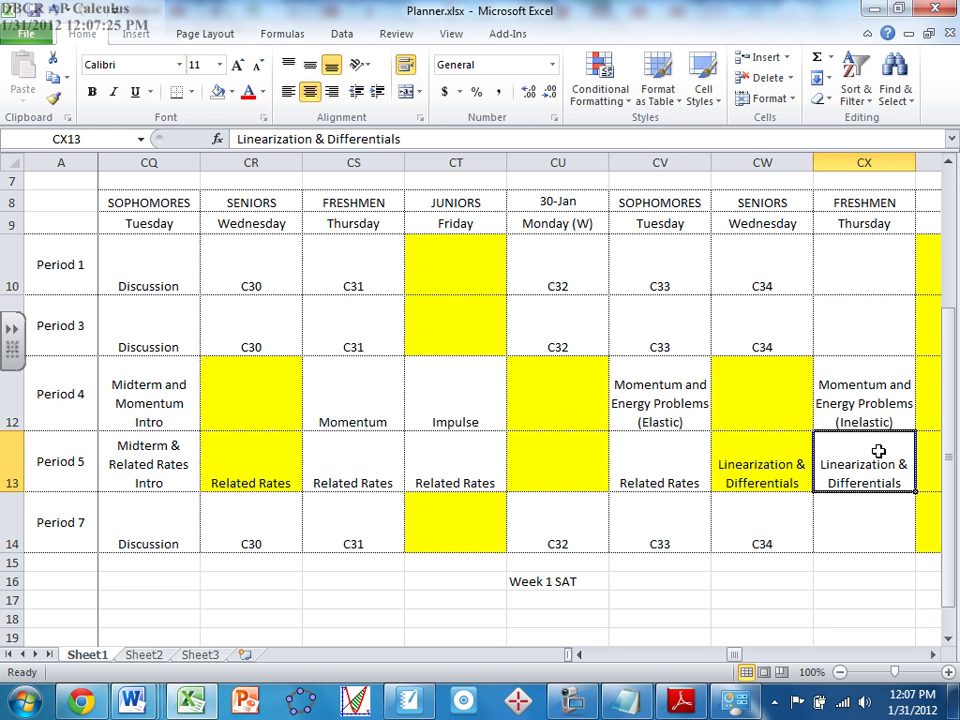
{"action": "scroll", "coordinate": [878, 451], "scroll_direction": "right", "scroll_amount": 2}
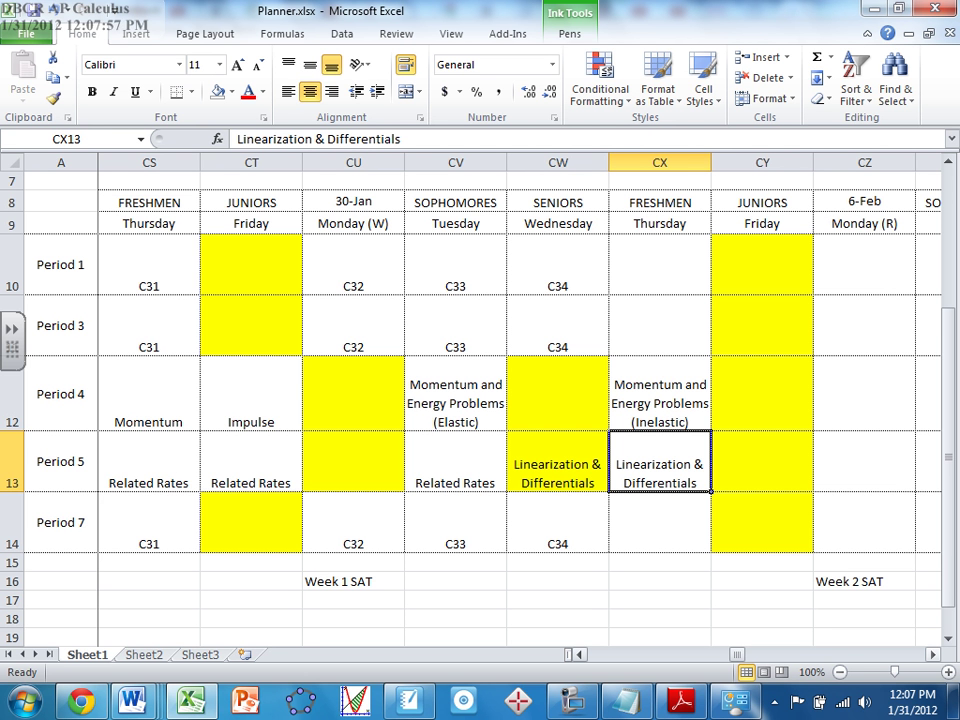
{"action": "left_click", "coordinate": [559, 465]}
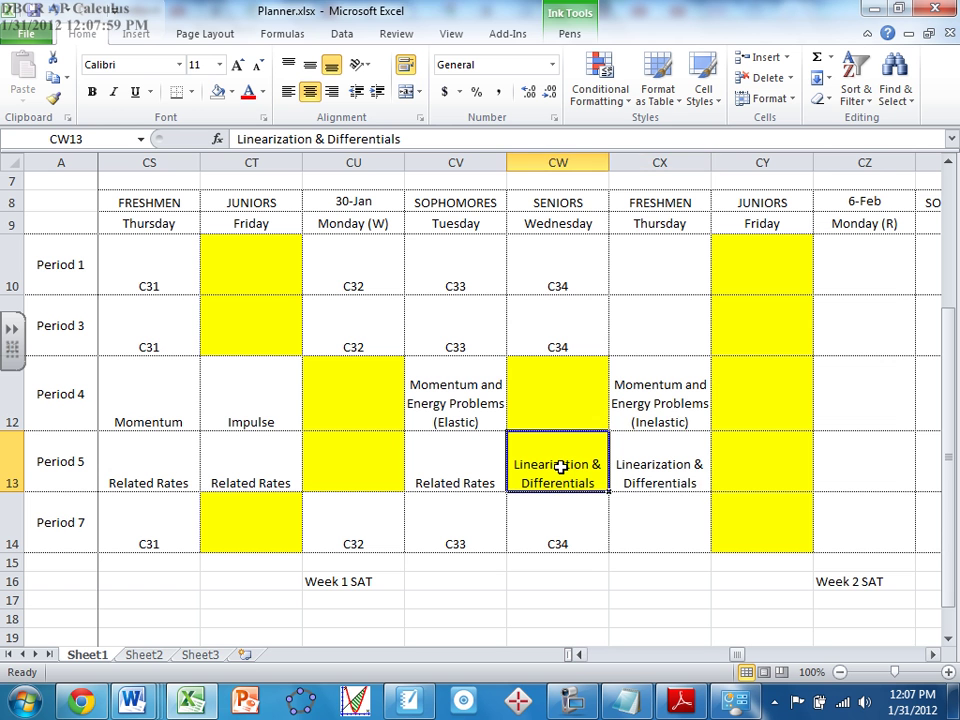
{"action": "left_click", "coordinate": [654, 456]}
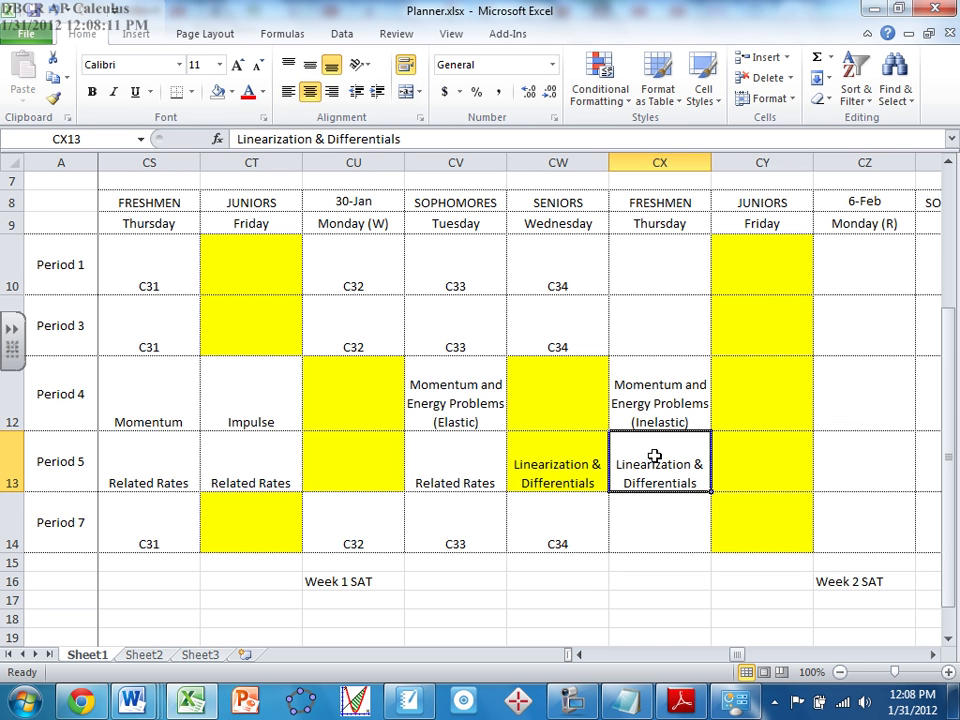
Enter "Assessment" for Period 5 on the Tuesday of the 6-Feb week, in cell DA13.
{"action": "left_click", "coordinate": [873, 459]}
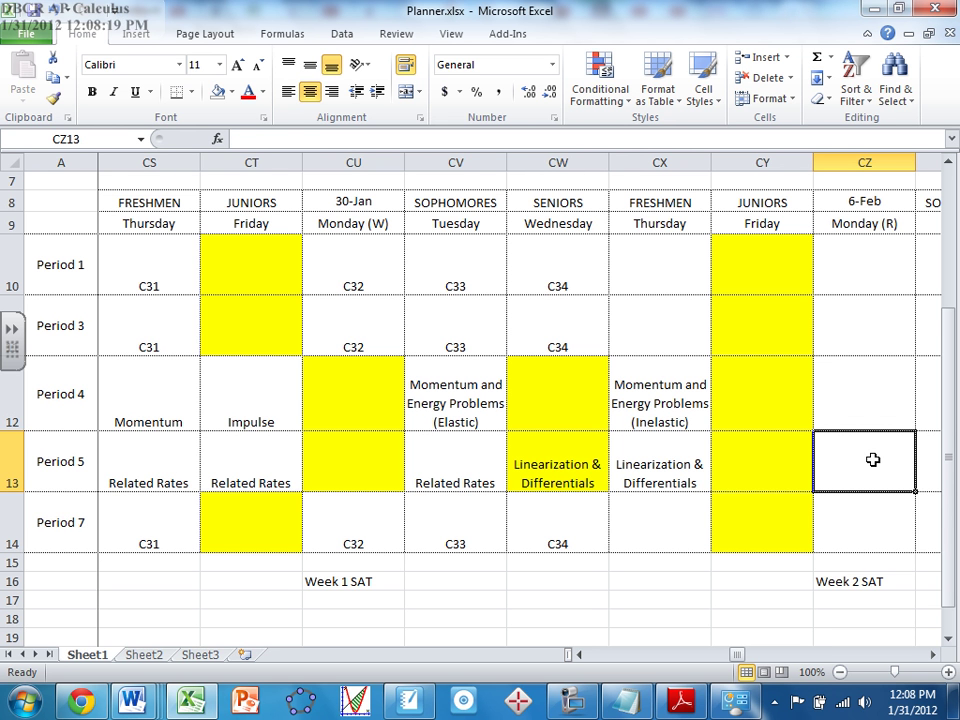
{"action": "left_click", "coordinate": [926, 462]}
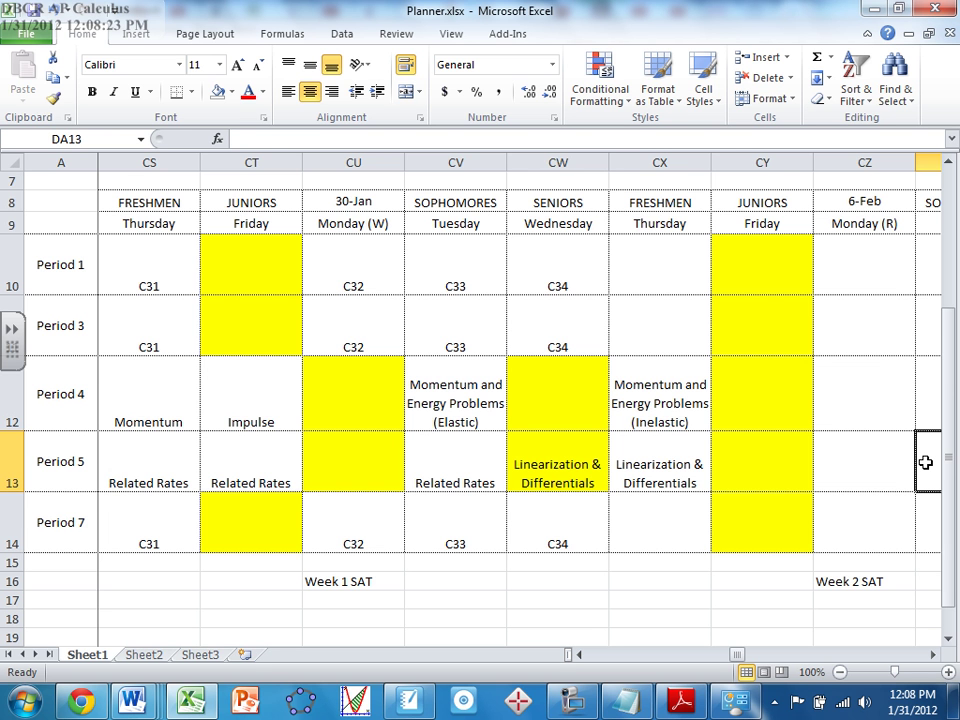
{"action": "key", "text": "Right"}
{"action": "key", "text": "Right"}
{"action": "key", "text": "Left"}
{"action": "key", "text": "Left"}
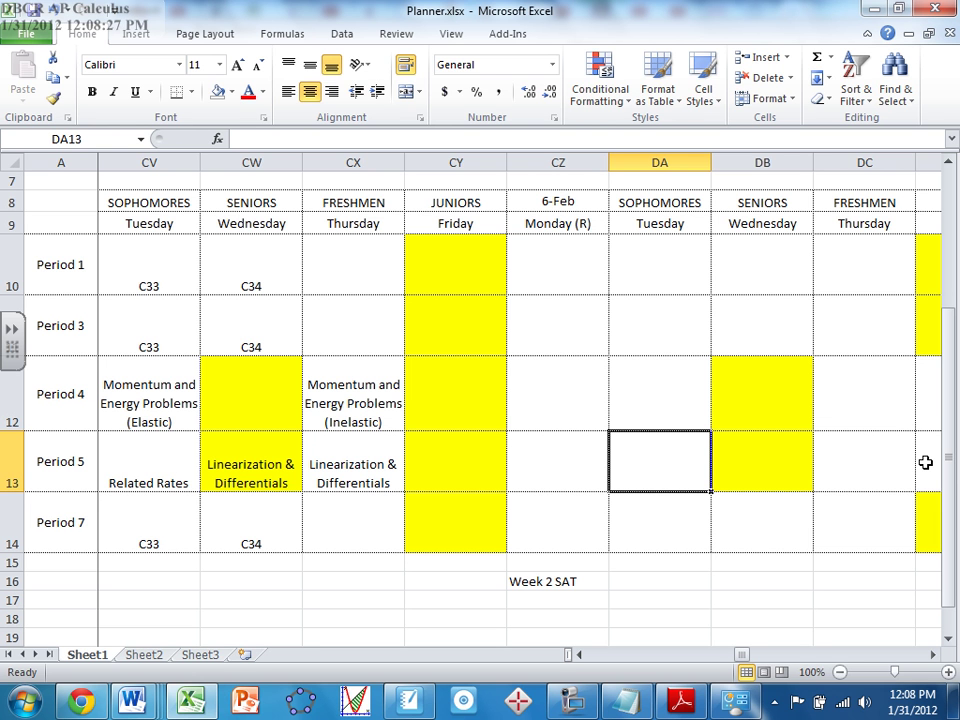
{"action": "type", "text": "Assesment"}
{"action": "key", "text": "BackSpace"}
{"action": "key", "text": "BackSpace"}
{"action": "key", "text": "BackSpace"}
{"action": "key", "text": "BackSpace"}
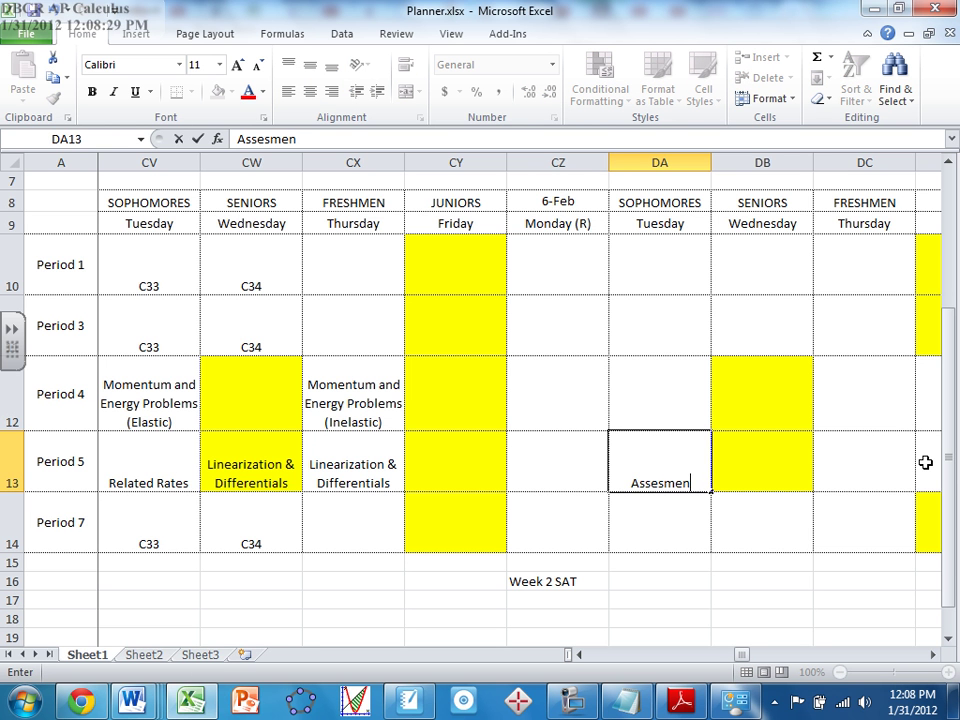
{"action": "type", "text": "sment"}
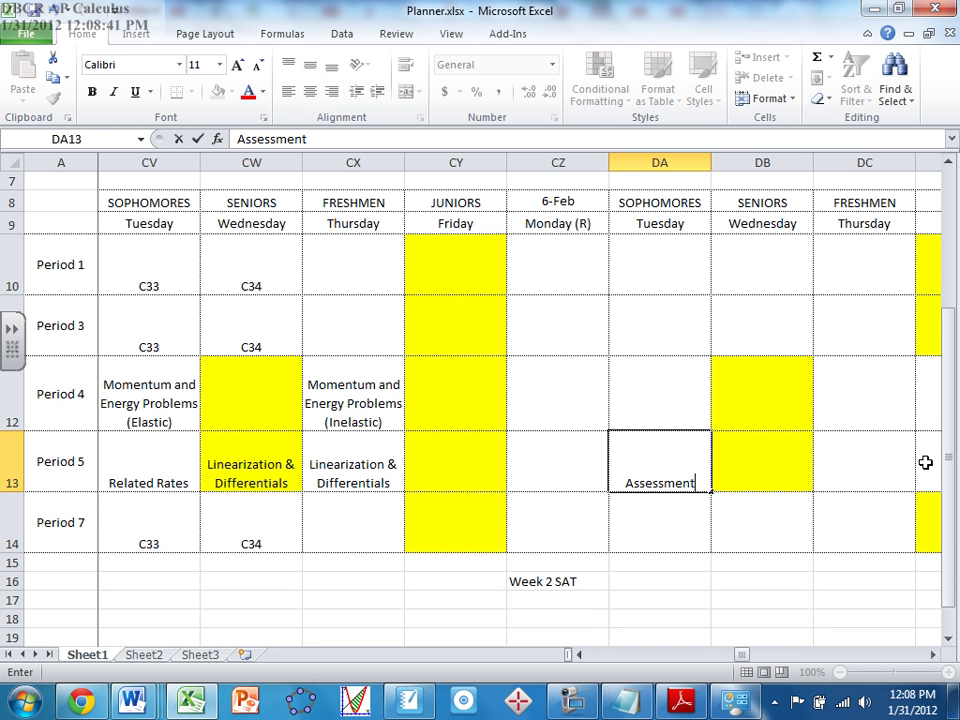
{"action": "key", "text": "Return"}
{"action": "key", "text": "Up"}
{"action": "key", "text": "Left"}
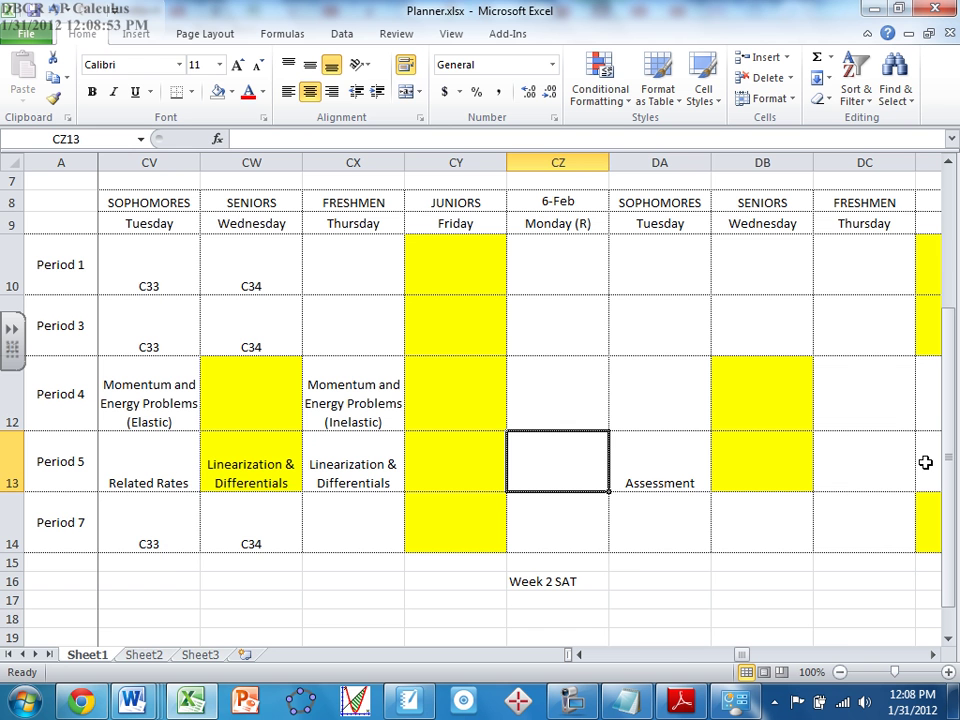
Switch to Document10 in Word and browse the Calculus folder within 2011-2012 for a document to open.
{"action": "mouse_move", "coordinate": [132, 700]}
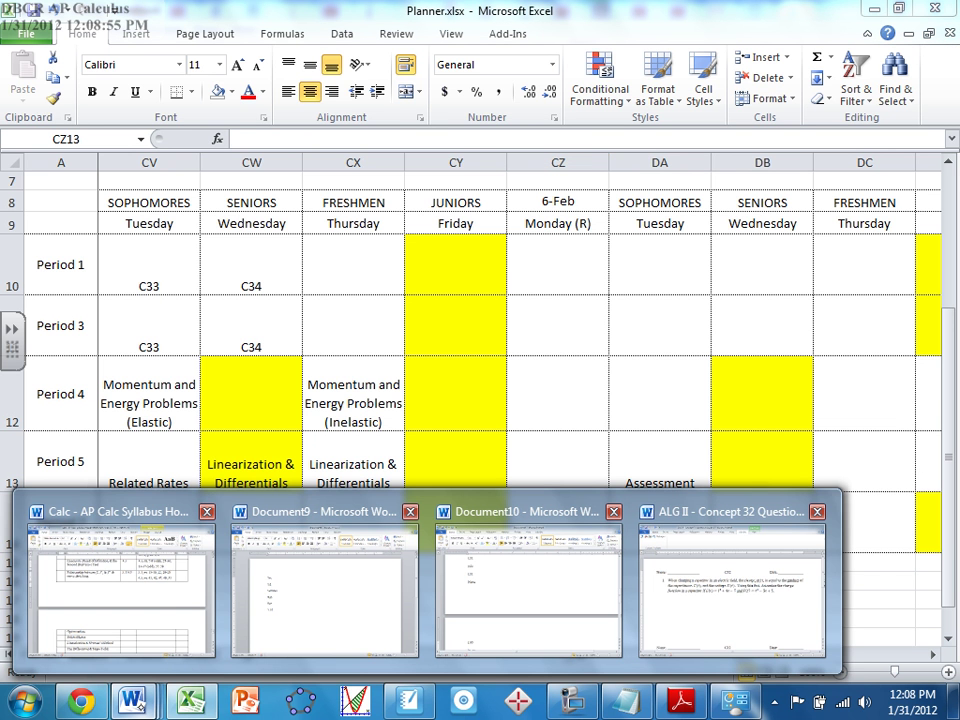
{"action": "left_click", "coordinate": [536, 579]}
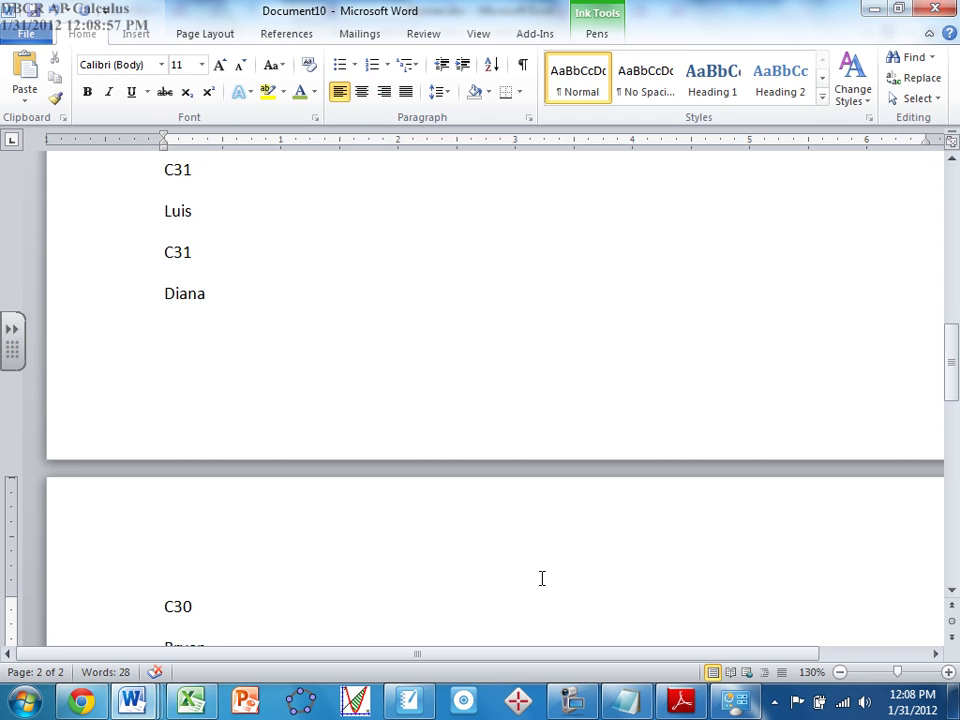
{"action": "key", "text": "ctrl+o"}
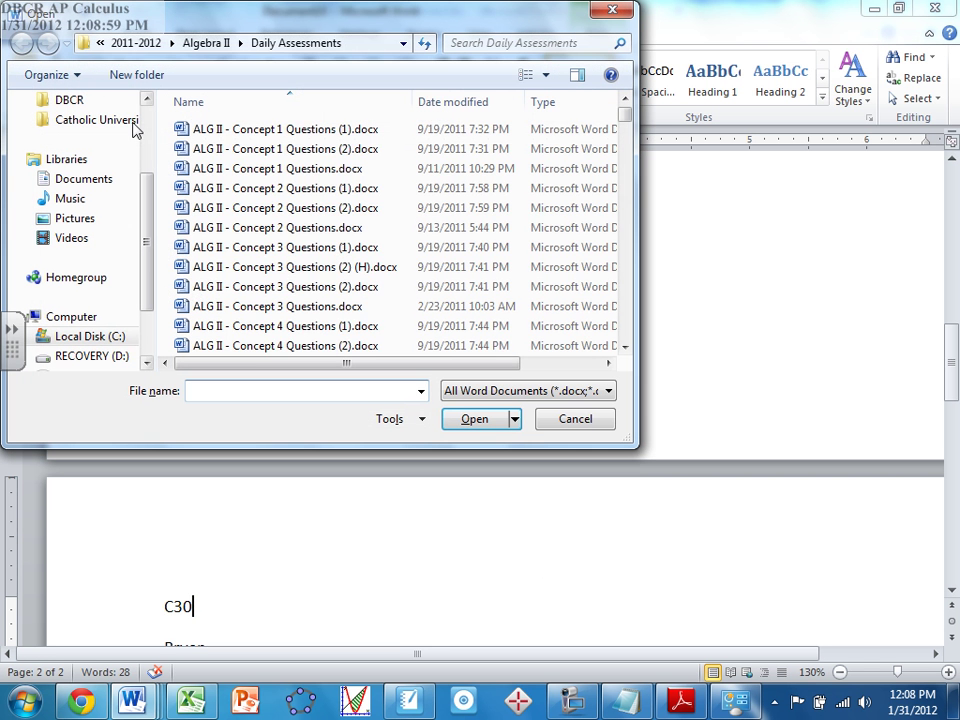
{"action": "left_click", "coordinate": [138, 42]}
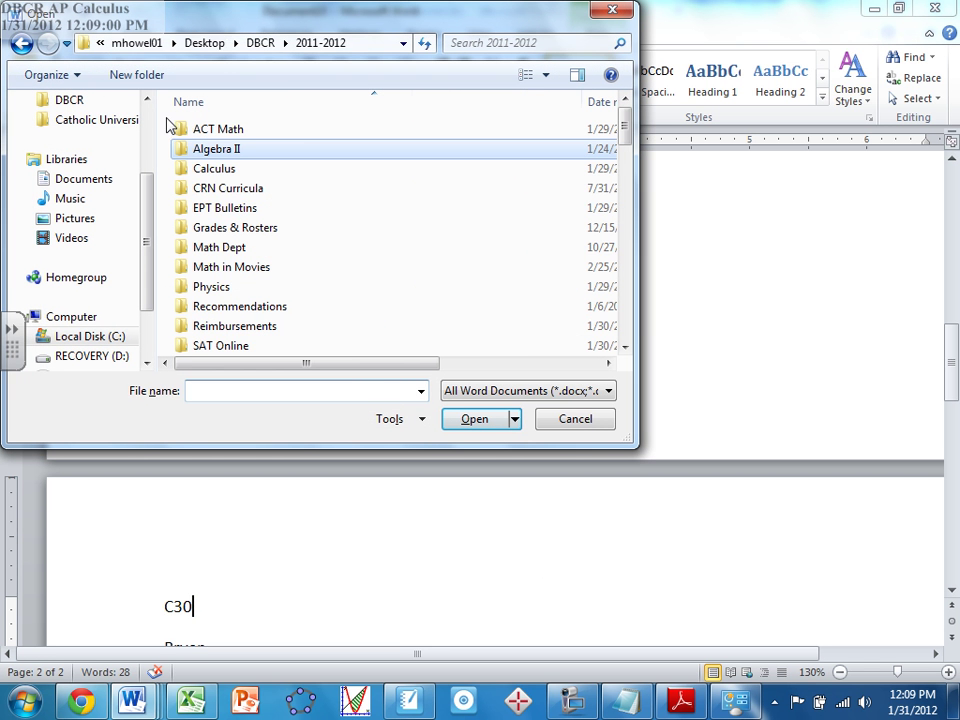
{"action": "double_click", "coordinate": [257, 157]}
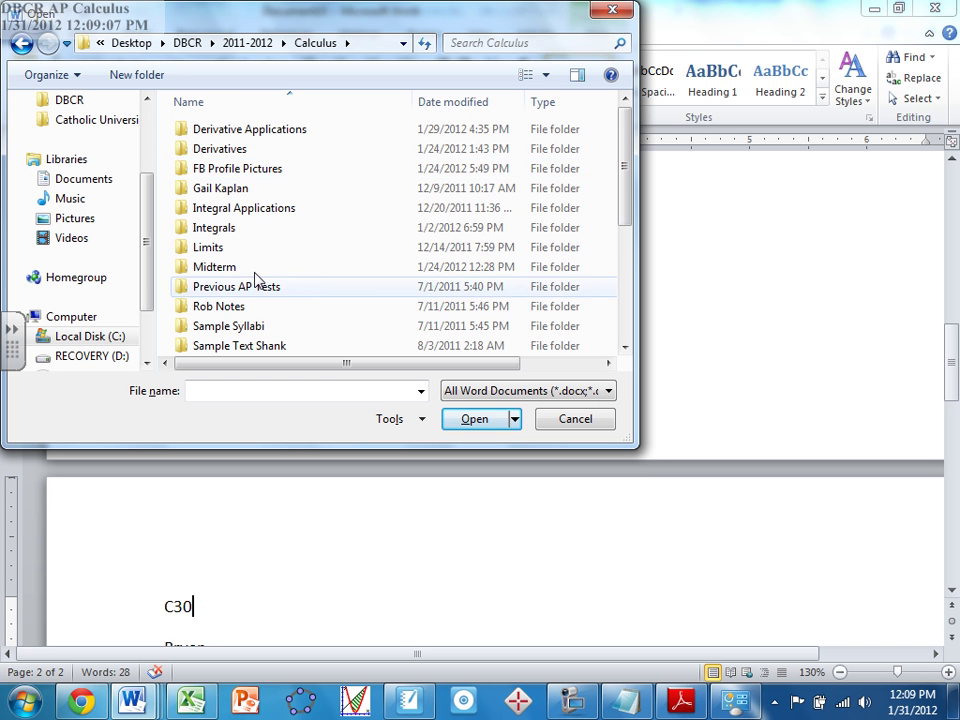
{"action": "scroll", "coordinate": [254, 279], "scroll_direction": "down", "scroll_amount": 4}
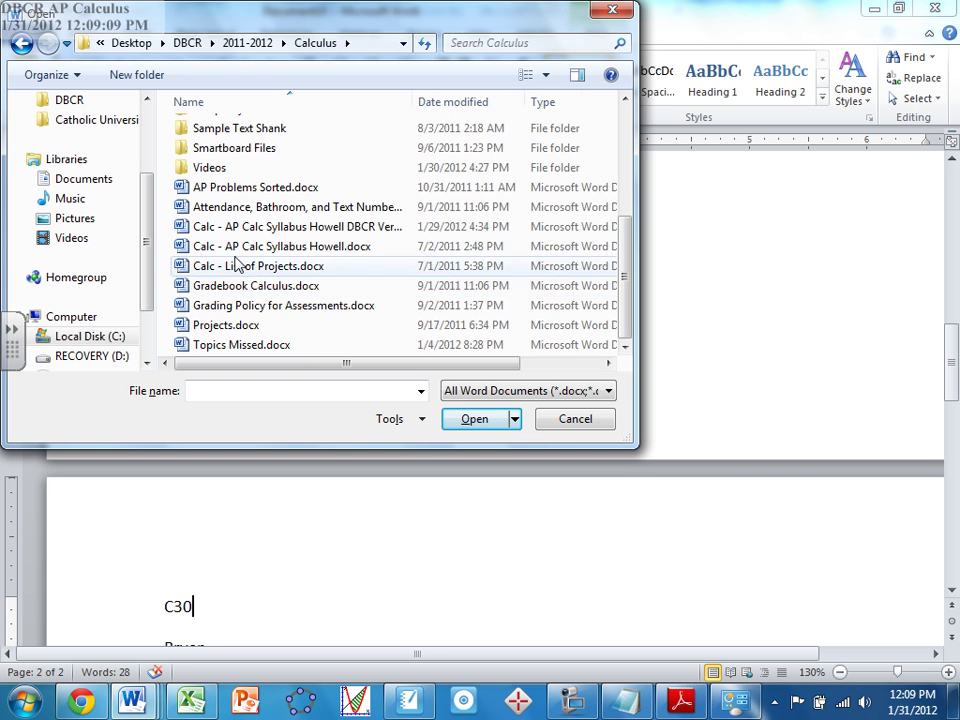
Return to the 2011-2012 folder and look through its list of Word documents for the needed file.
{"action": "key", "text": "BackSpace"}
{"action": "scroll", "coordinate": [240, 262], "scroll_direction": "down", "scroll_amount": 5}
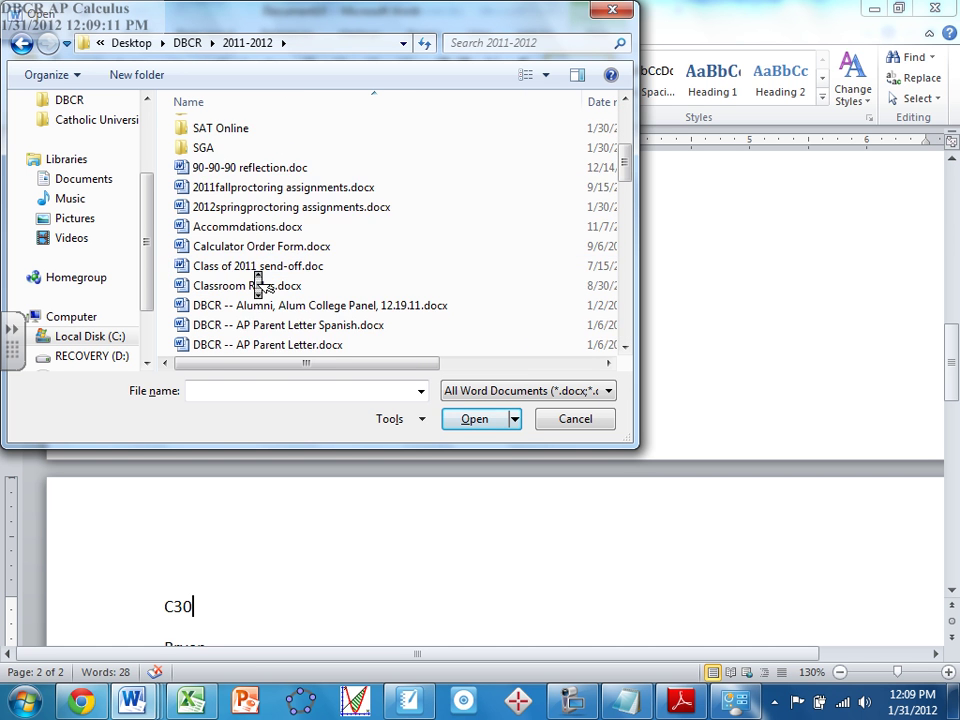
{"action": "scroll", "coordinate": [258, 287], "scroll_direction": "down", "scroll_amount": 2}
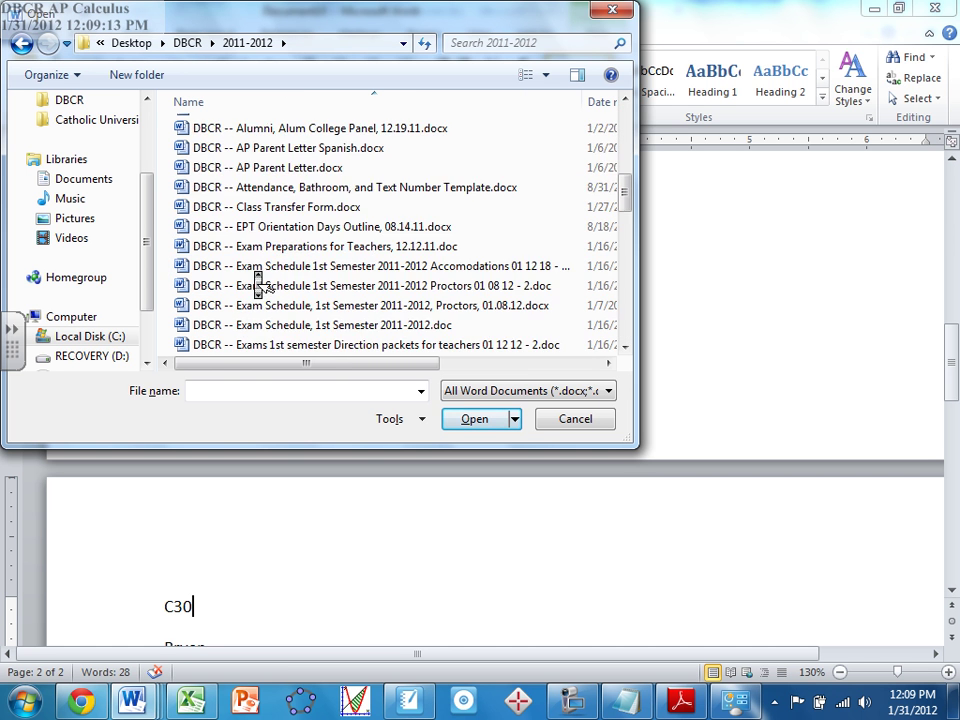
{"action": "scroll", "coordinate": [258, 287], "scroll_direction": "up", "scroll_amount": 1}
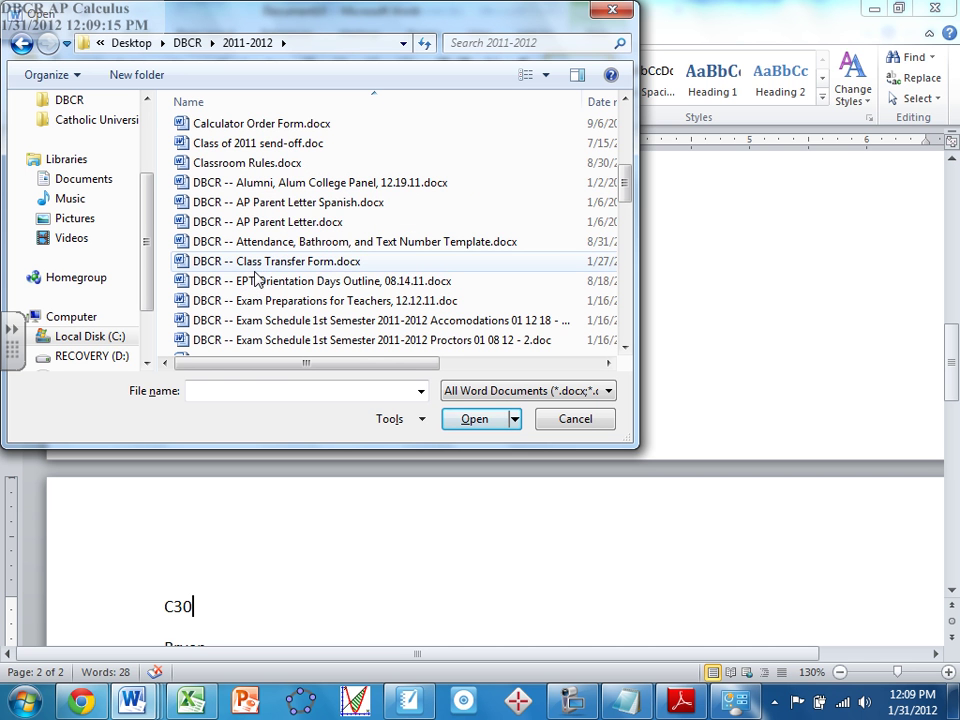
{"action": "scroll", "coordinate": [258, 287], "scroll_direction": "down", "scroll_amount": 5}
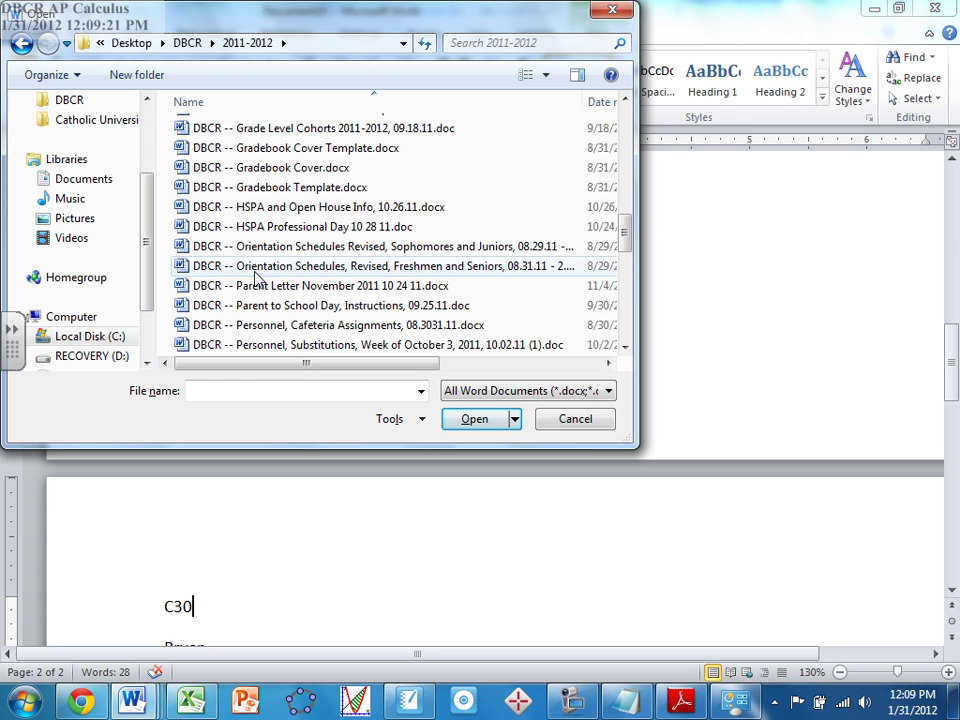
{"action": "scroll", "coordinate": [256, 278], "scroll_direction": "down", "scroll_amount": 2}
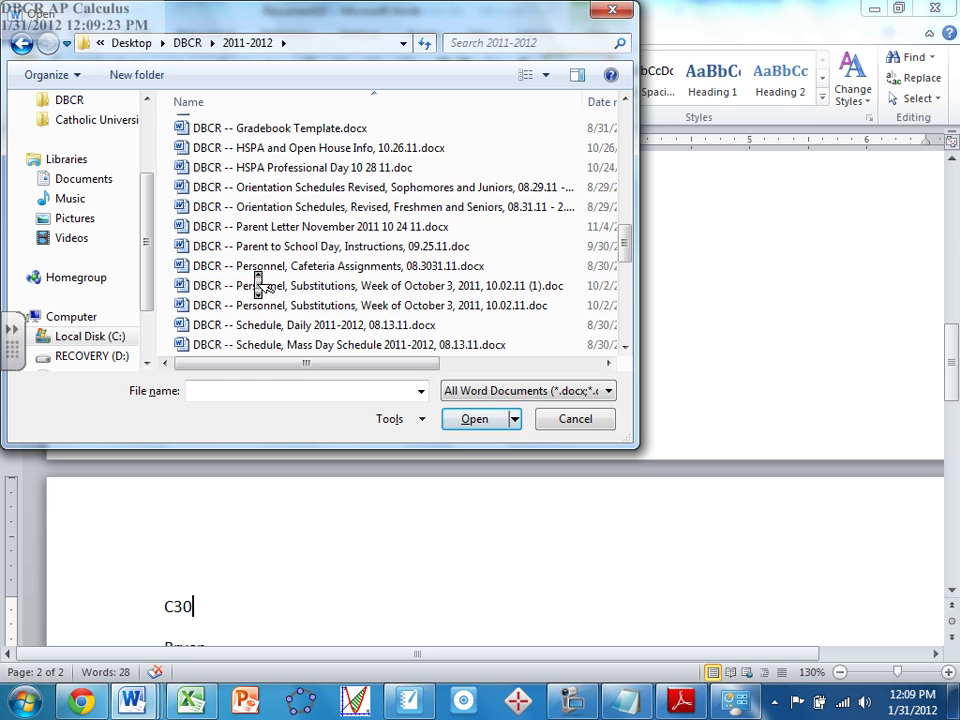
{"action": "scroll", "coordinate": [258, 285], "scroll_direction": "down", "scroll_amount": 2}
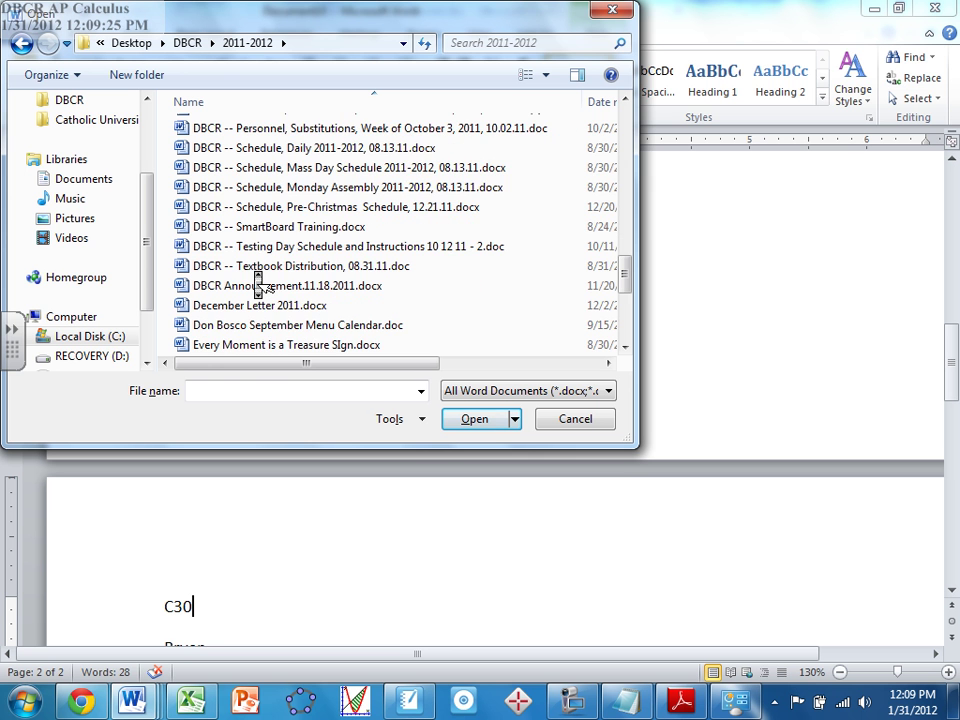
{"action": "scroll", "coordinate": [258, 285], "scroll_direction": "down", "scroll_amount": 1}
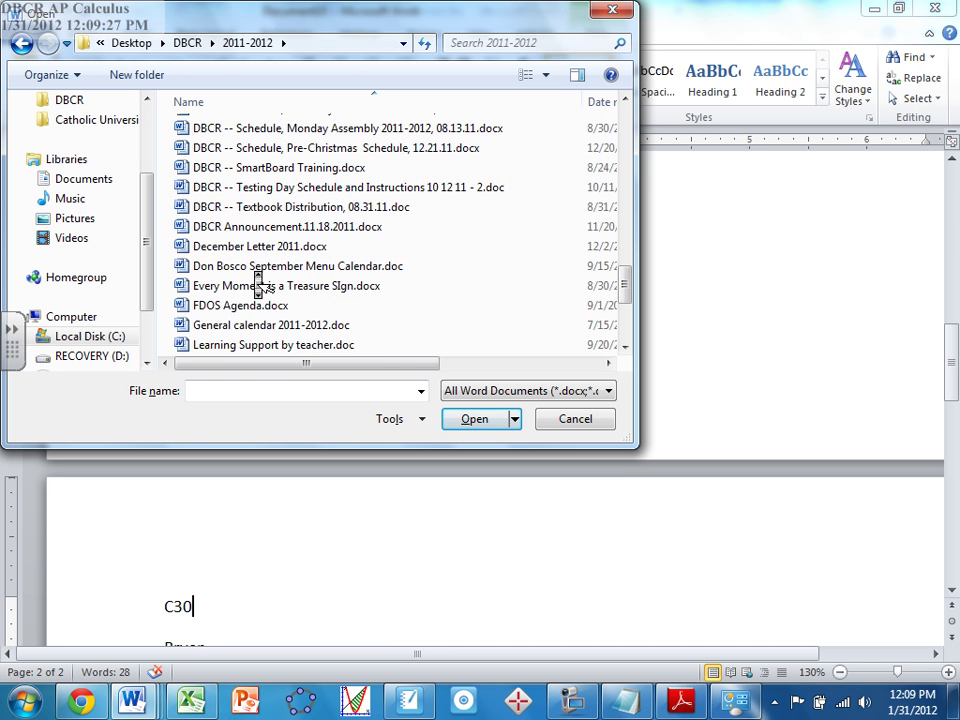
{"action": "scroll", "coordinate": [258, 283], "scroll_direction": "up", "scroll_amount": 7}
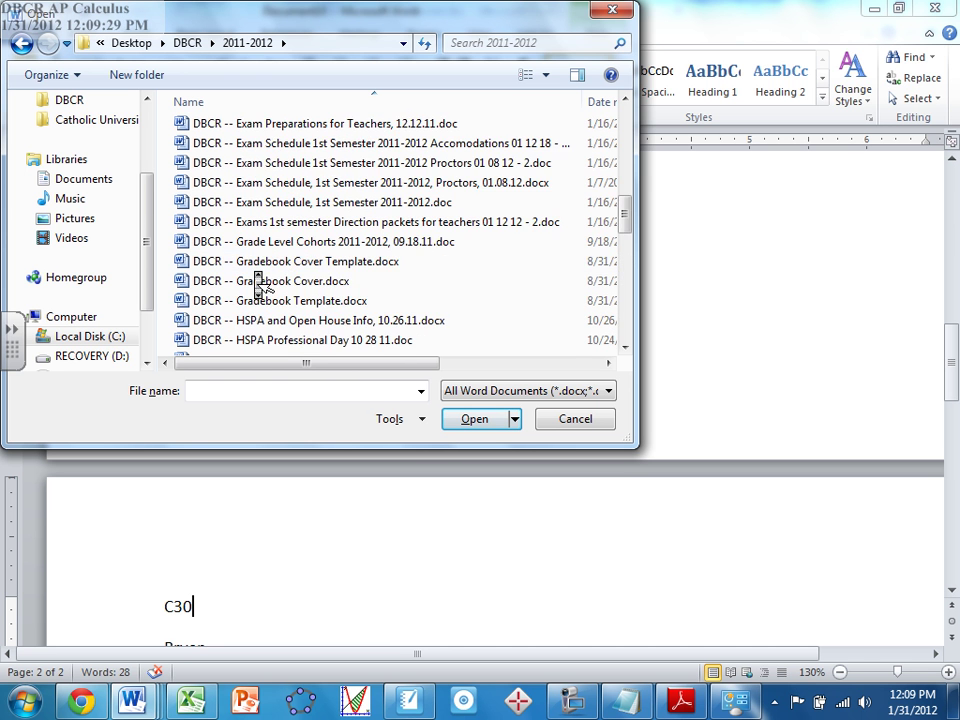
{"action": "scroll", "coordinate": [258, 283], "scroll_direction": "up", "scroll_amount": 3}
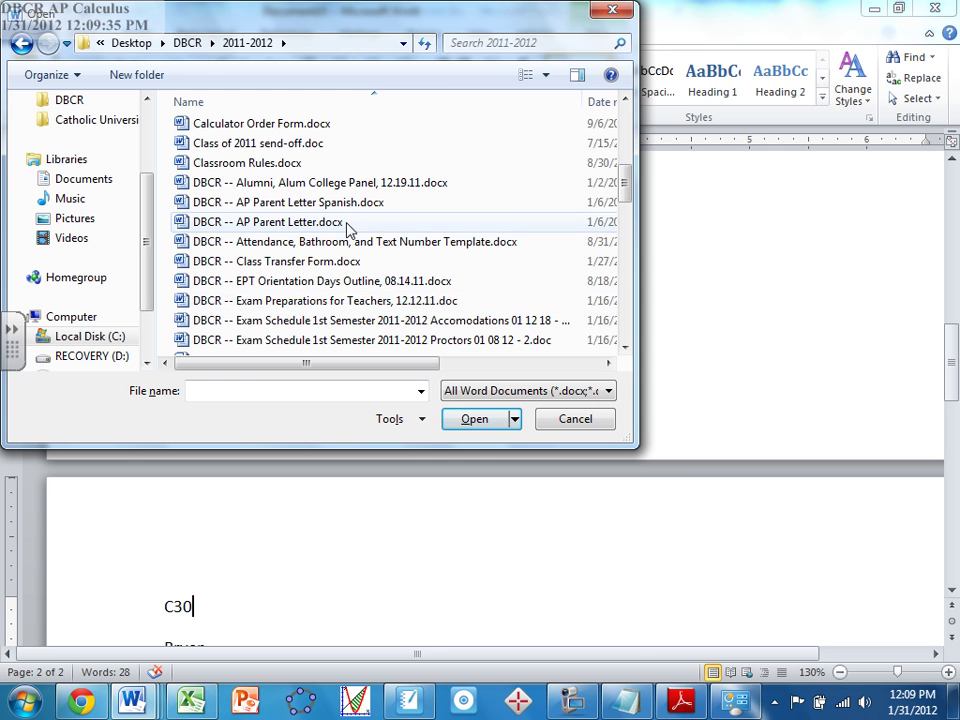
Search the 2011-2012 folder for "after school calendar" and look through the matching documents.
{"action": "left_click", "coordinate": [527, 42]}
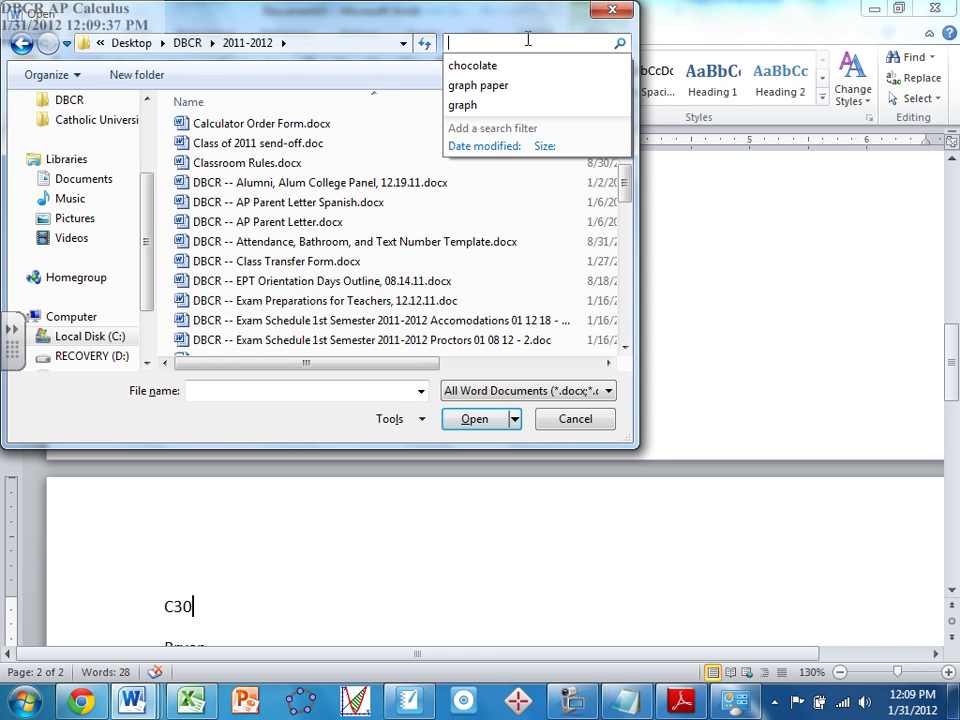
{"action": "type", "text": "after school cal"}
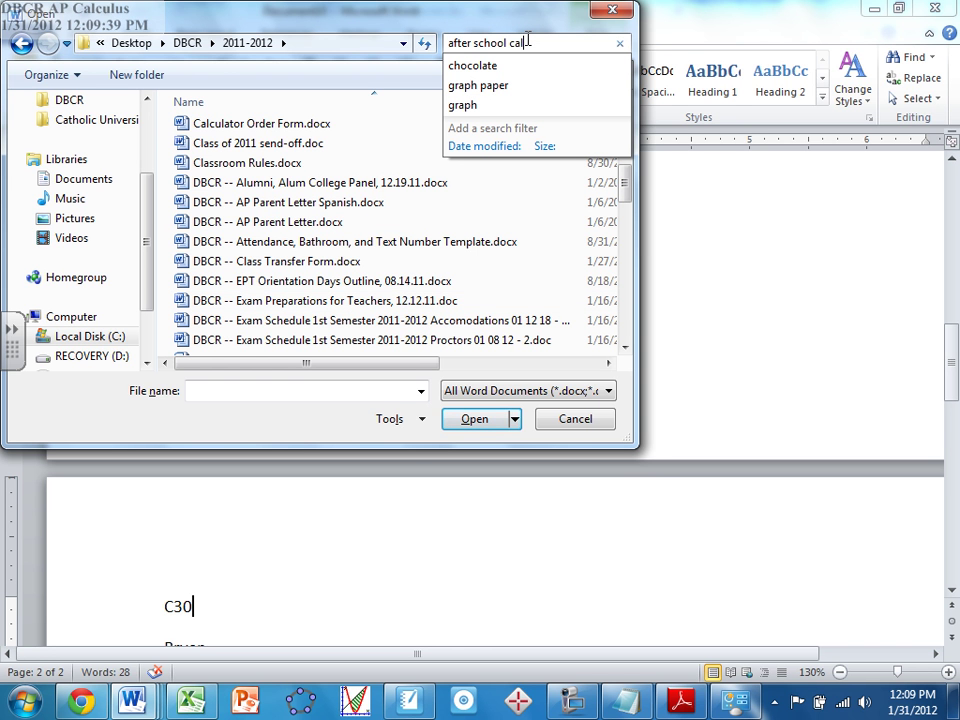
{"action": "type", "text": "endar"}
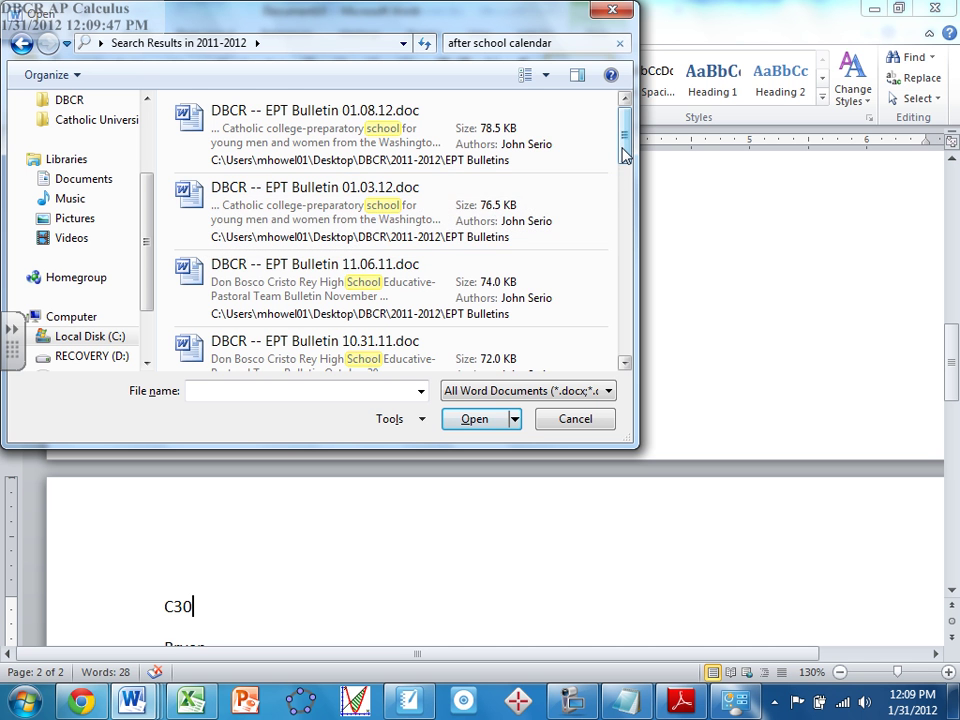
{"action": "left_click_drag", "start_coordinate": [624, 152], "coordinate": [598, 40]}
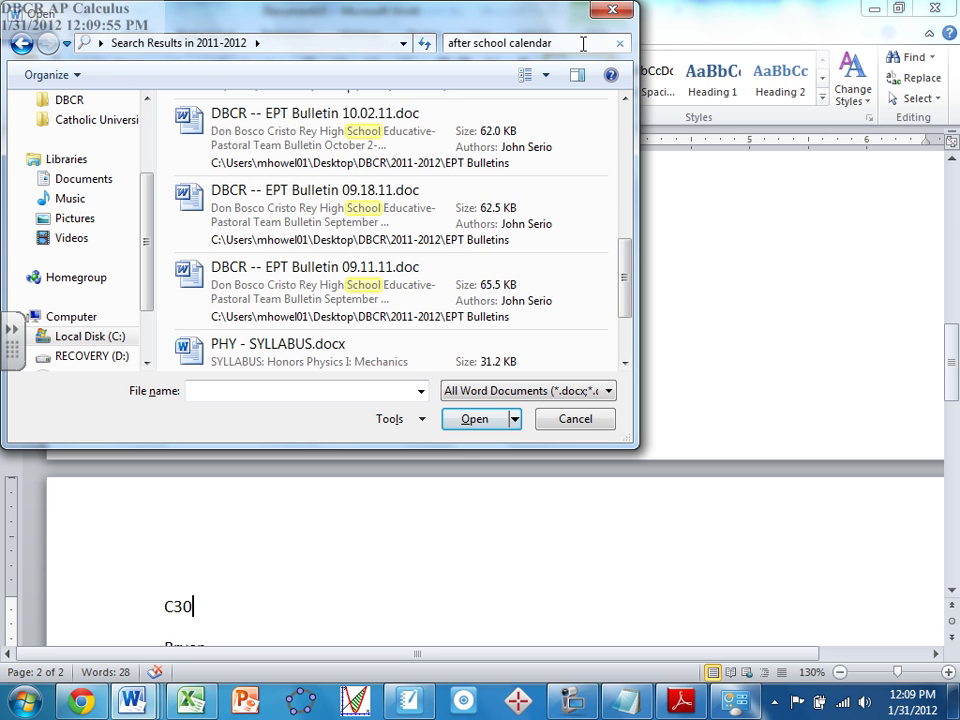
Search the 2011-2012 folder for "dbcr -- ap" instead and look through the matching documents.
{"action": "left_click", "coordinate": [583, 42]}
{"action": "type", "text": "dbcr -- ap"}
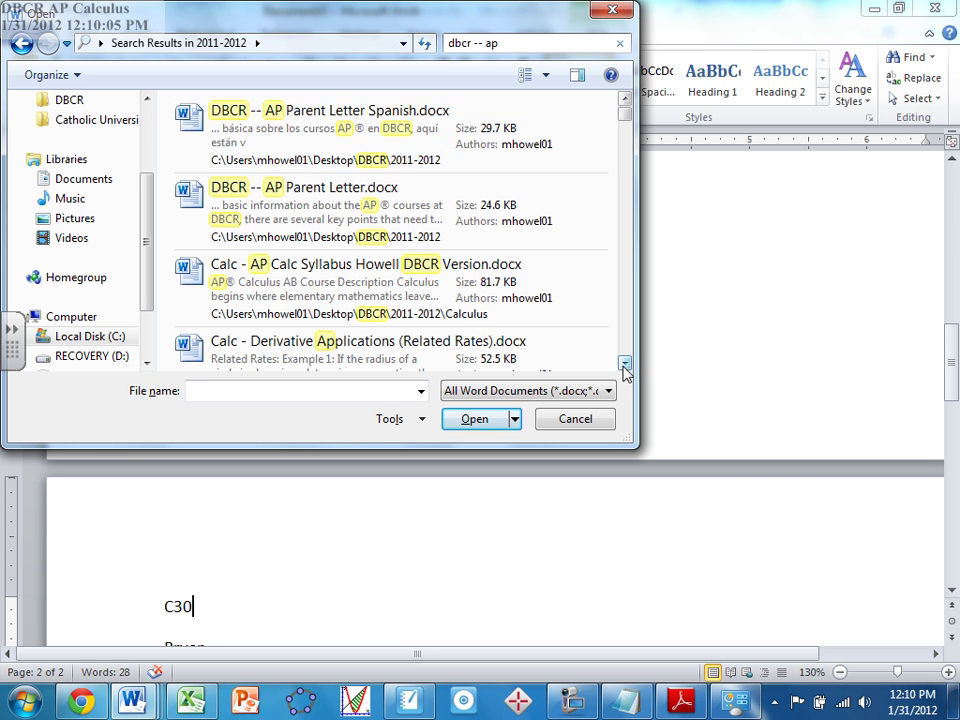
{"action": "scroll", "coordinate": [624, 370], "scroll_direction": "down", "scroll_amount": 3}
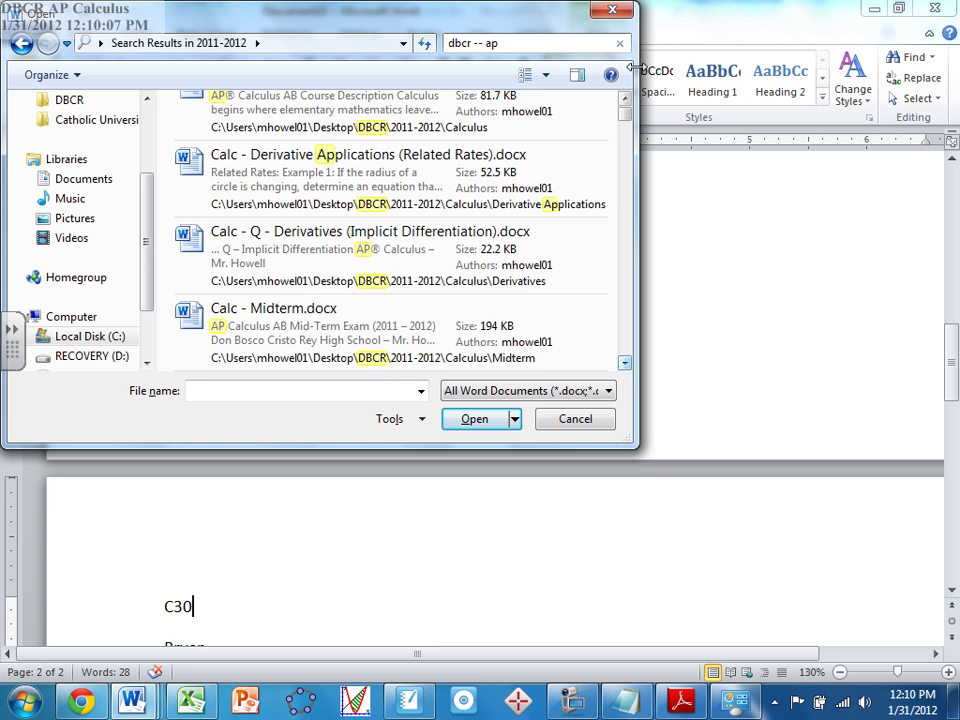
Open DBCR -- AP Parent Letter.docx and read through its AP Rotating After School Instruction schedule from September to May.
{"action": "scroll", "coordinate": [624, 105], "scroll_direction": "up", "scroll_amount": 3}
{"action": "double_click", "coordinate": [438, 127]}
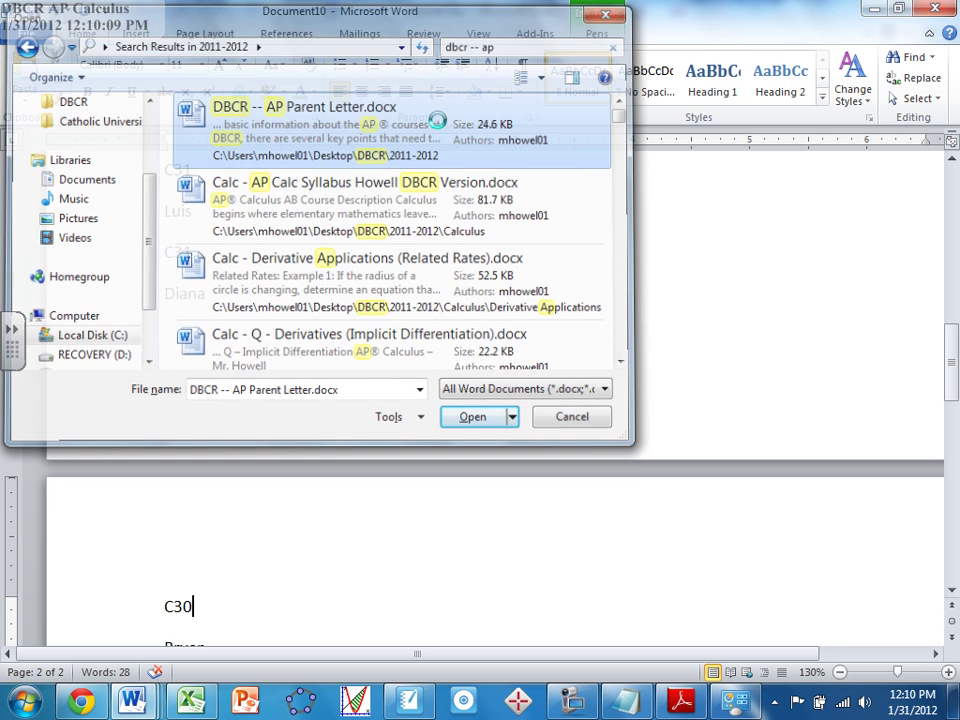
{"action": "scroll", "coordinate": [474, 455], "scroll_direction": "down", "scroll_amount": 10}
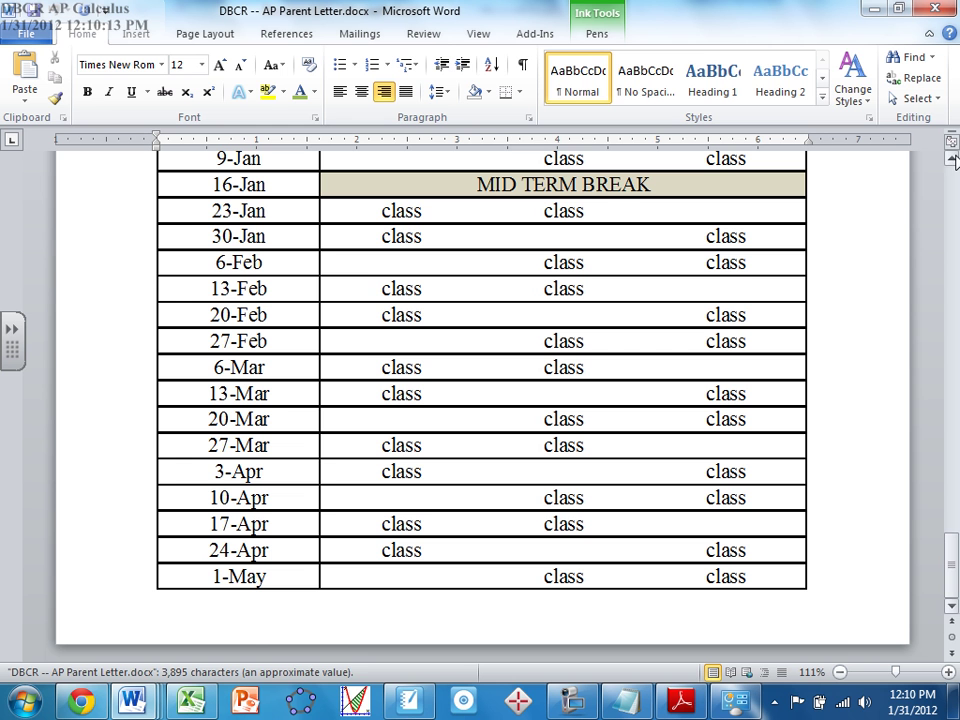
{"action": "left_click", "coordinate": [841, 673]}
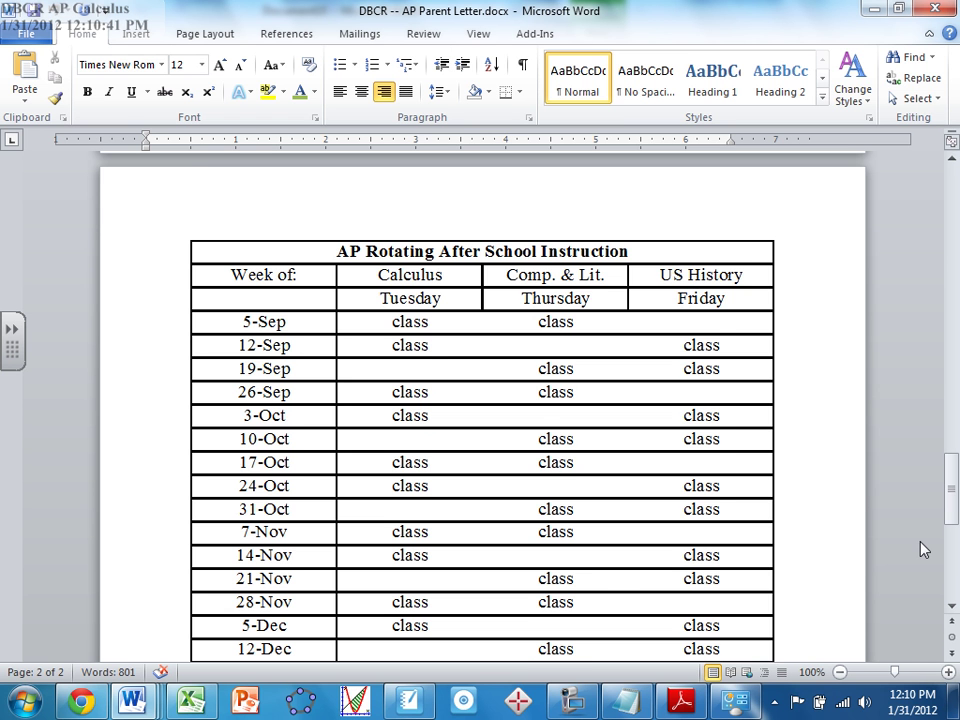
{"action": "left_click_drag", "start_coordinate": [951, 488], "coordinate": [951, 514]}
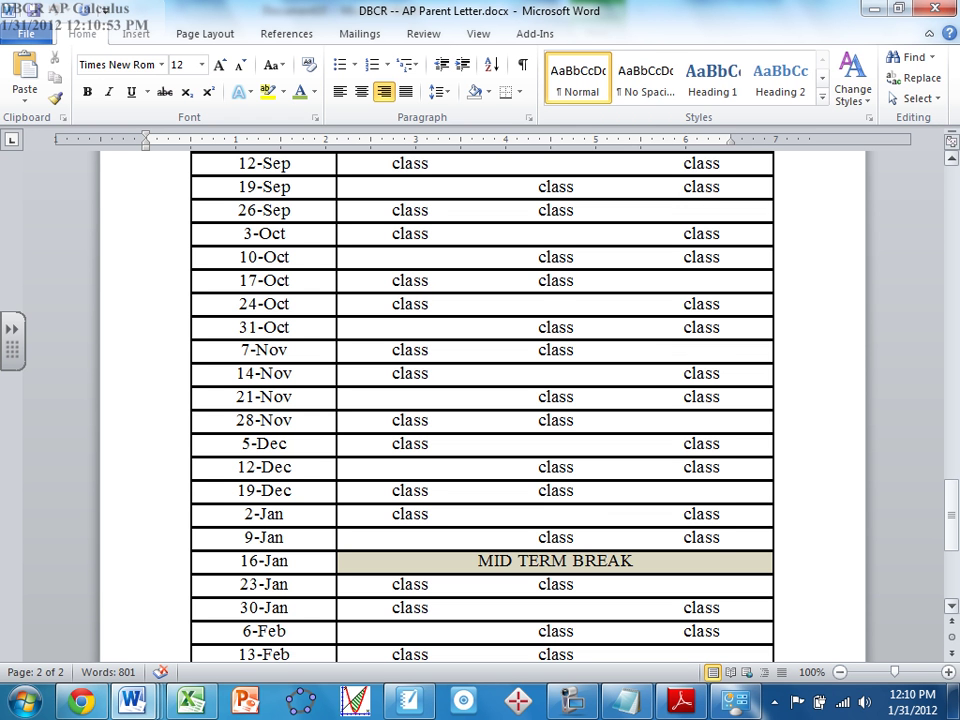
{"action": "left_click_drag", "start_coordinate": [951, 510], "coordinate": [951, 545]}
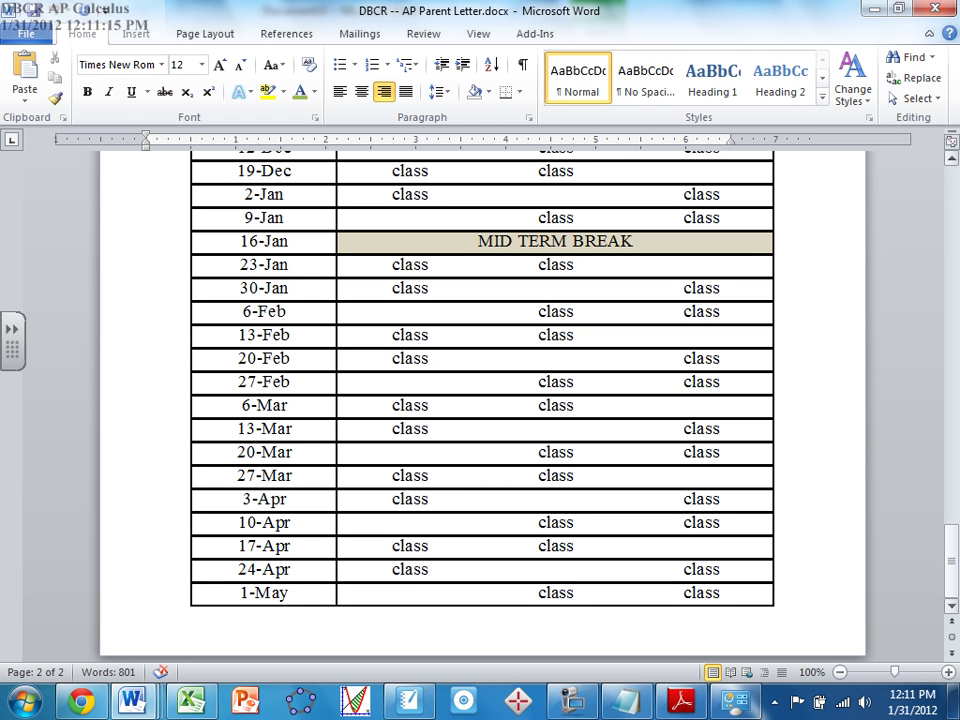
{"action": "left_click_drag", "start_coordinate": [951, 545], "coordinate": [951, 479]}
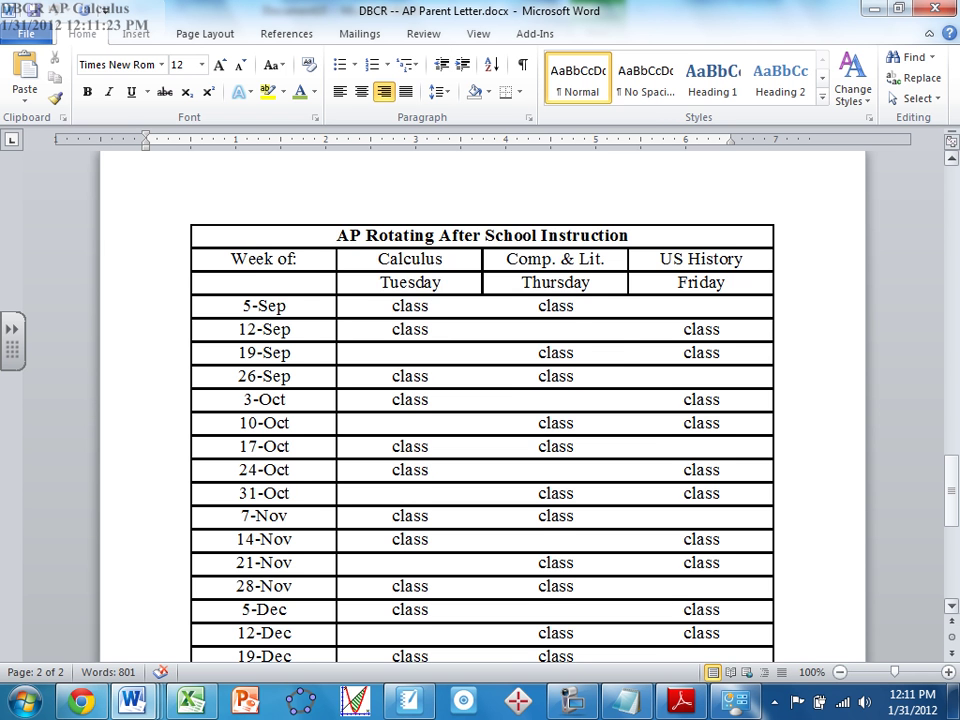
{"action": "left_click_drag", "start_coordinate": [951, 480], "coordinate": [951, 545]}
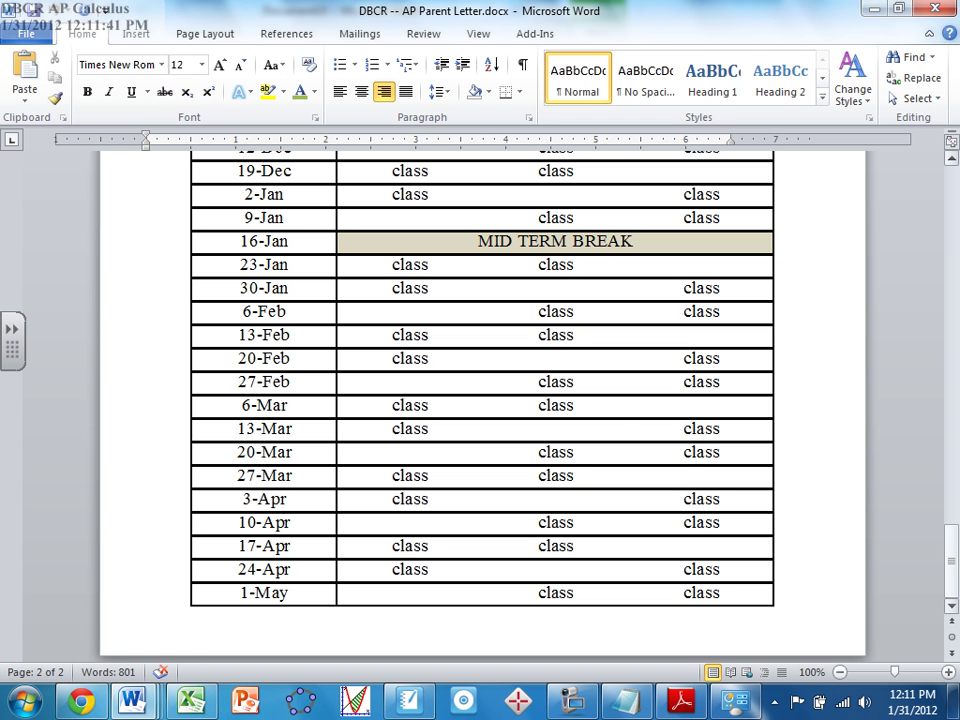
Check the February and March 2012 weekdays in the system calendar against the letter's schedule.
{"action": "left_click", "coordinate": [912, 701]}
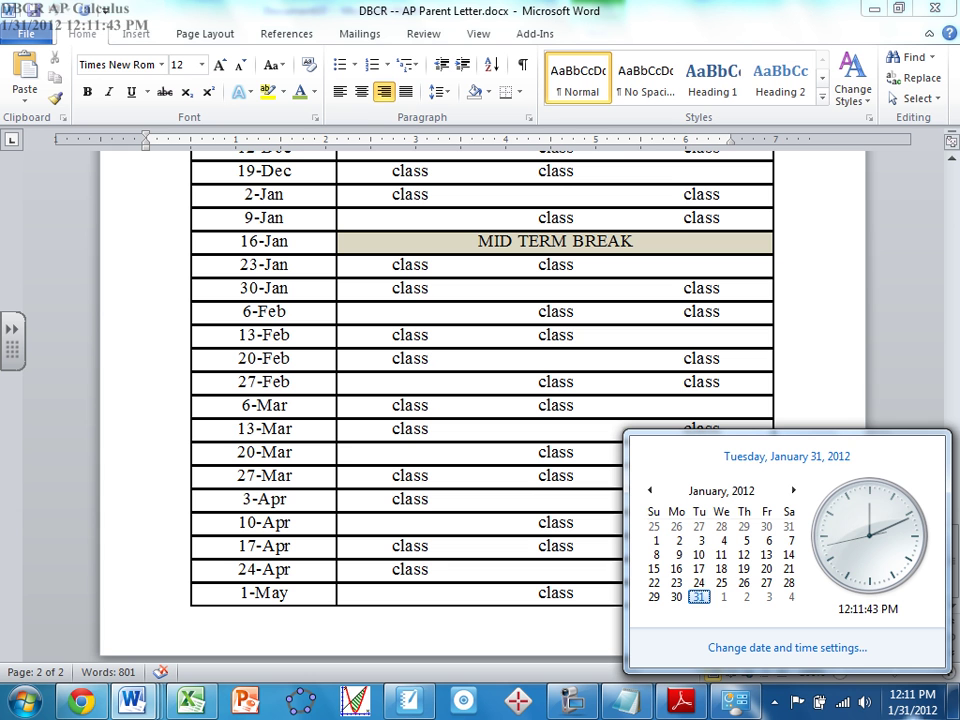
{"action": "left_click", "coordinate": [793, 490]}
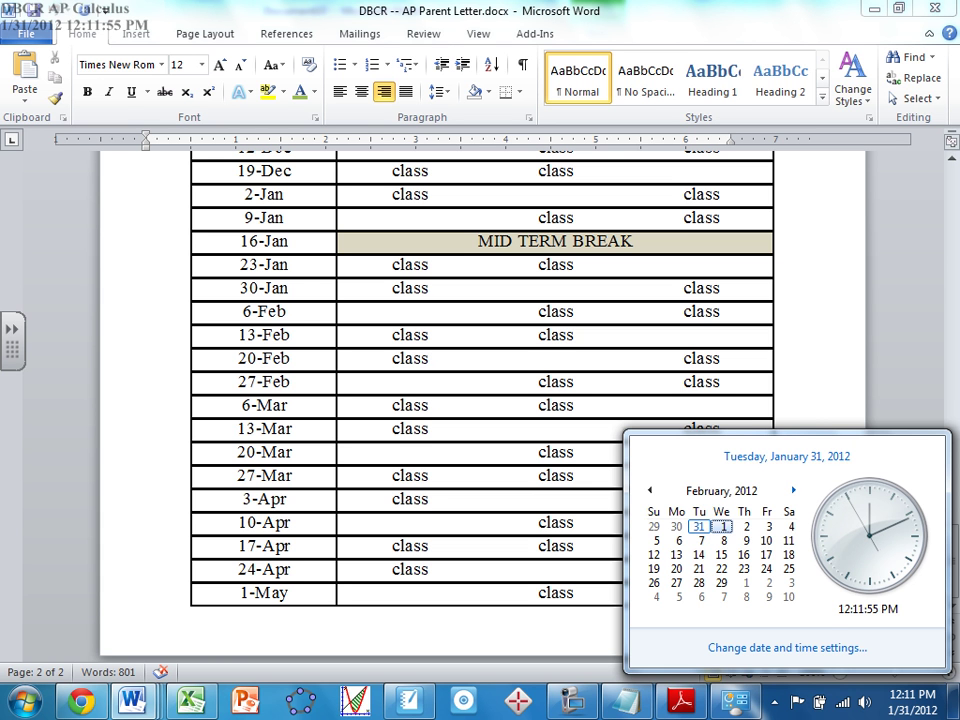
{"action": "key", "text": "Page_Down"}
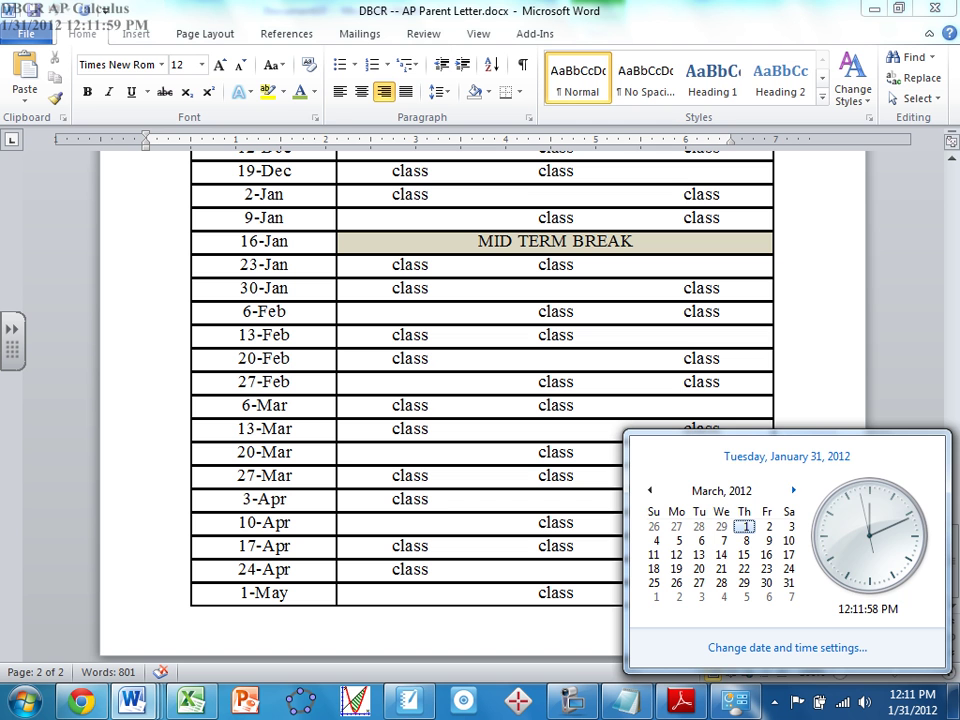
Try to edit the 6-Mar date in the letter's after-school schedule.
{"action": "left_click", "coordinate": [255, 402]}
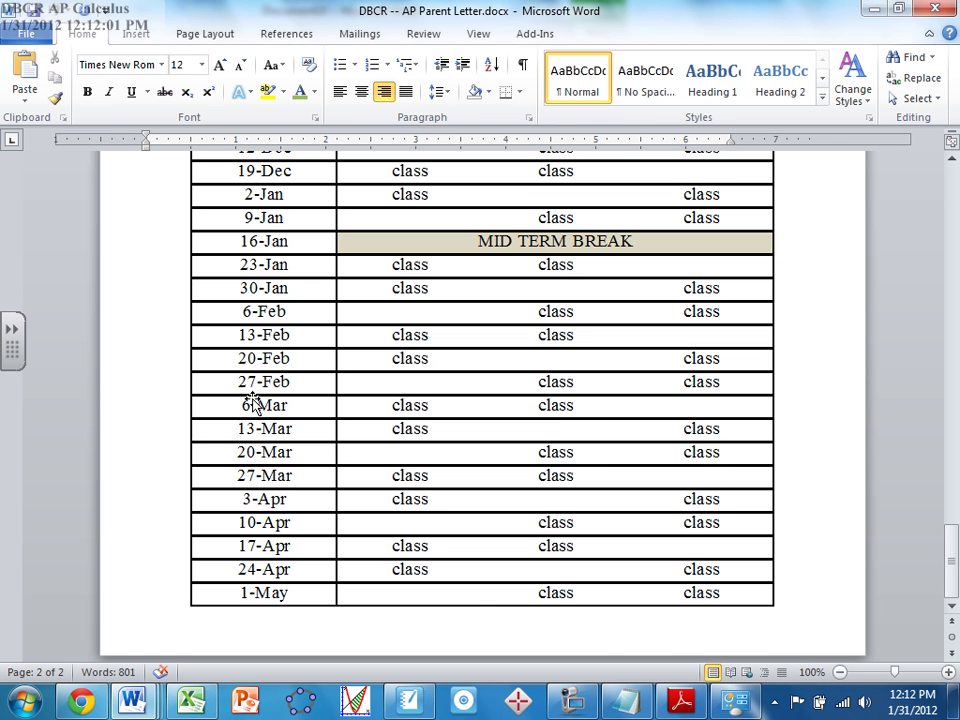
{"action": "left_click", "coordinate": [253, 403]}
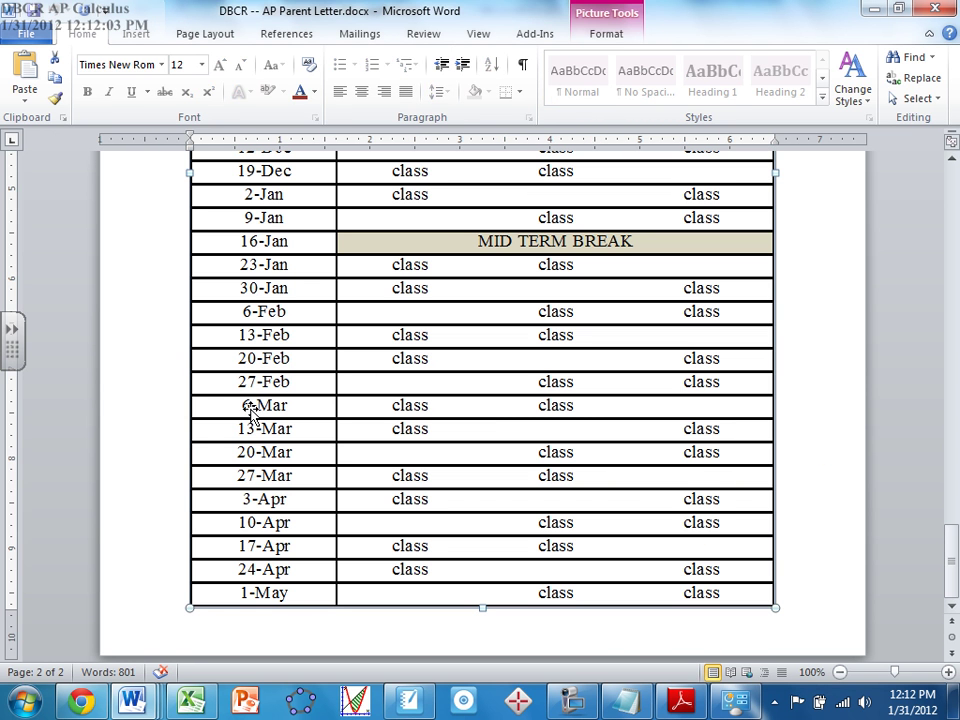
{"action": "double_click", "coordinate": [250, 402]}
Switch to Excel and open the DBCR -- AP Rotating After School Schedule workbook from the 2011-2012 folder in DBCR.
{"action": "left_click", "coordinate": [198, 704]}
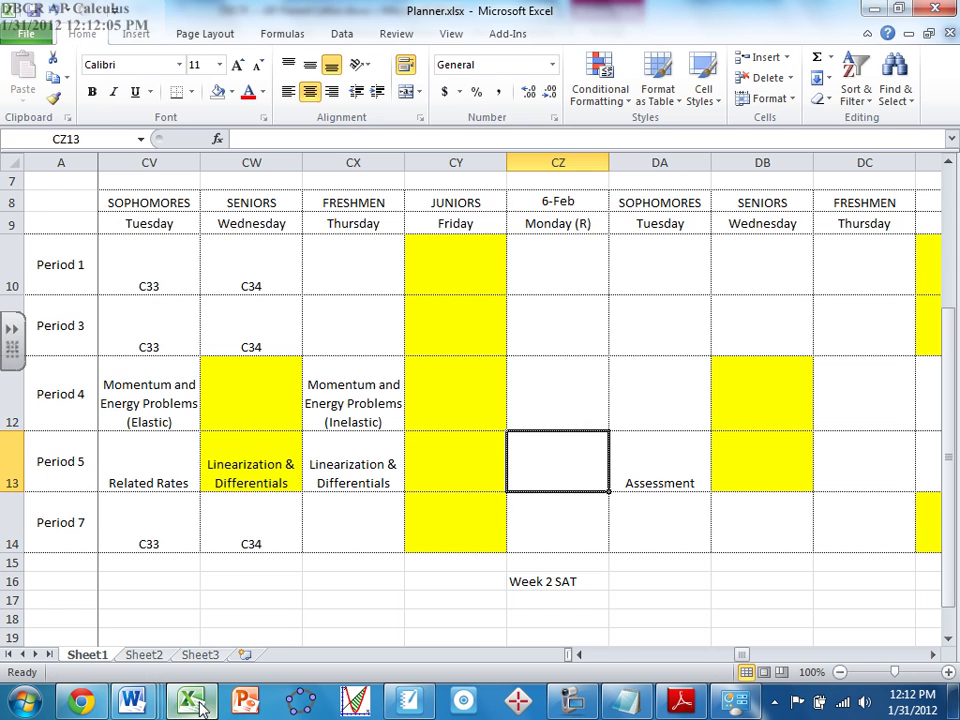
{"action": "key", "text": "ctrl+o"}
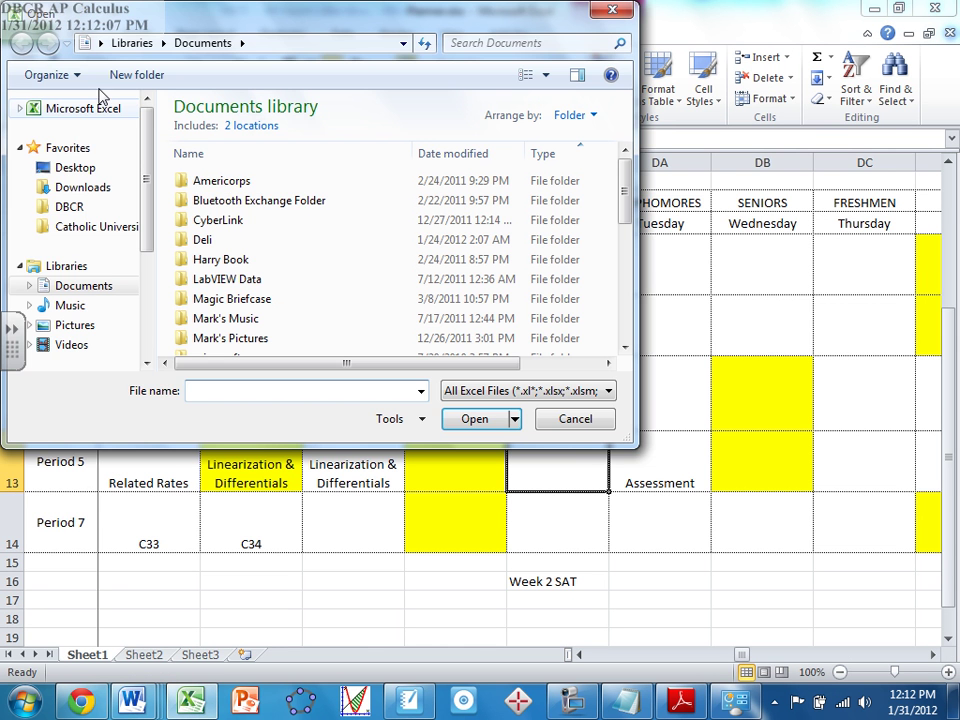
{"action": "left_click", "coordinate": [92, 209]}
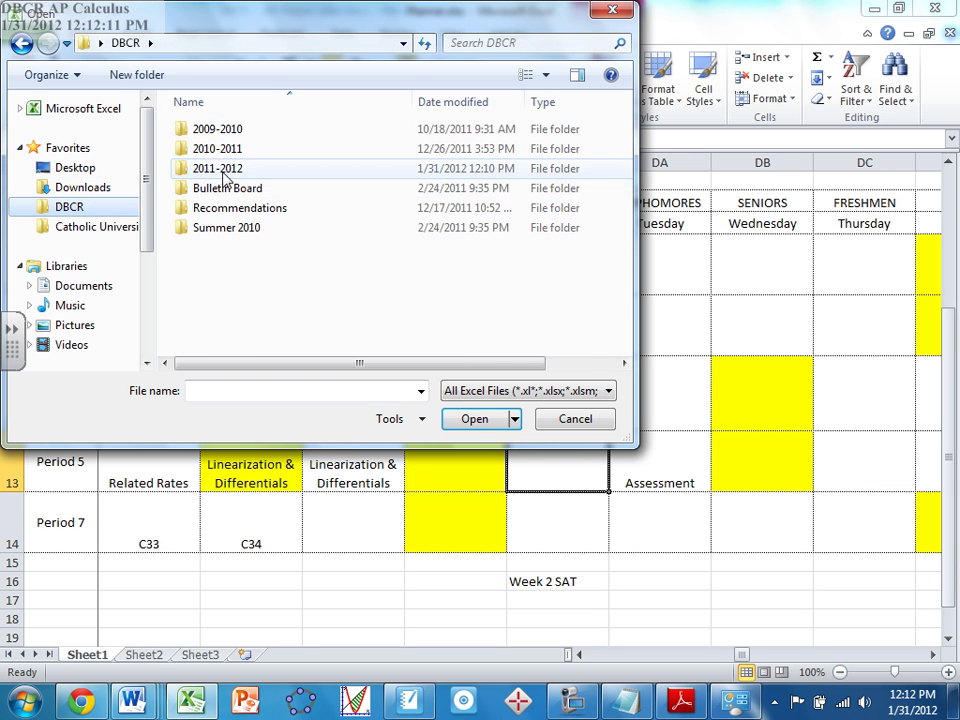
{"action": "double_click", "coordinate": [221, 172]}
{"action": "double_click", "coordinate": [242, 167]}
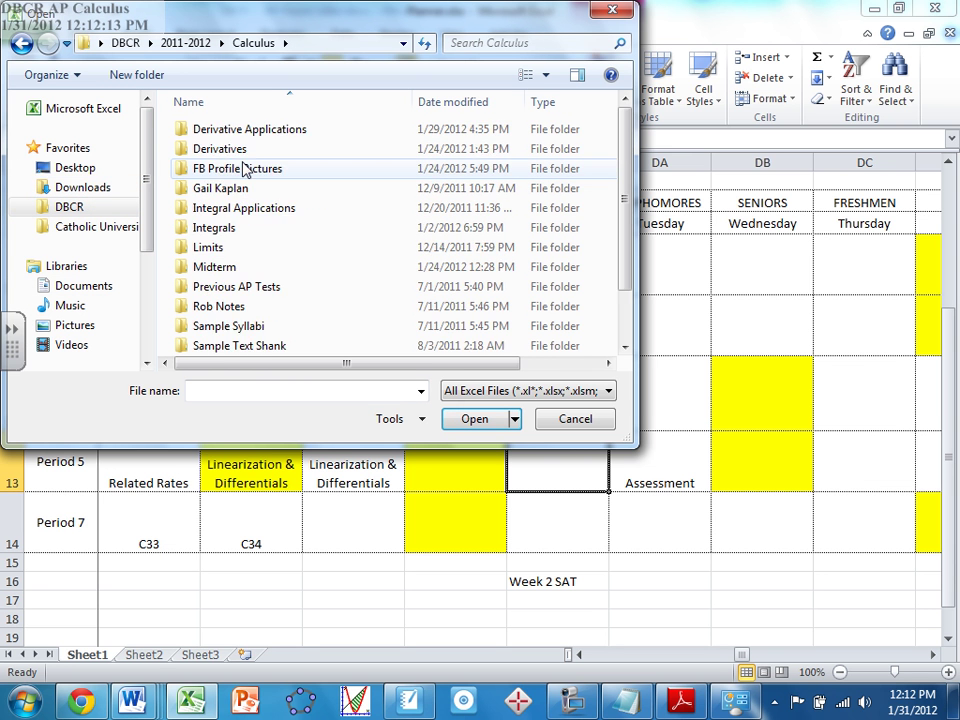
{"action": "scroll", "coordinate": [244, 169], "scroll_direction": "down", "scroll_amount": 1}
{"action": "key", "text": "BackSpace"}
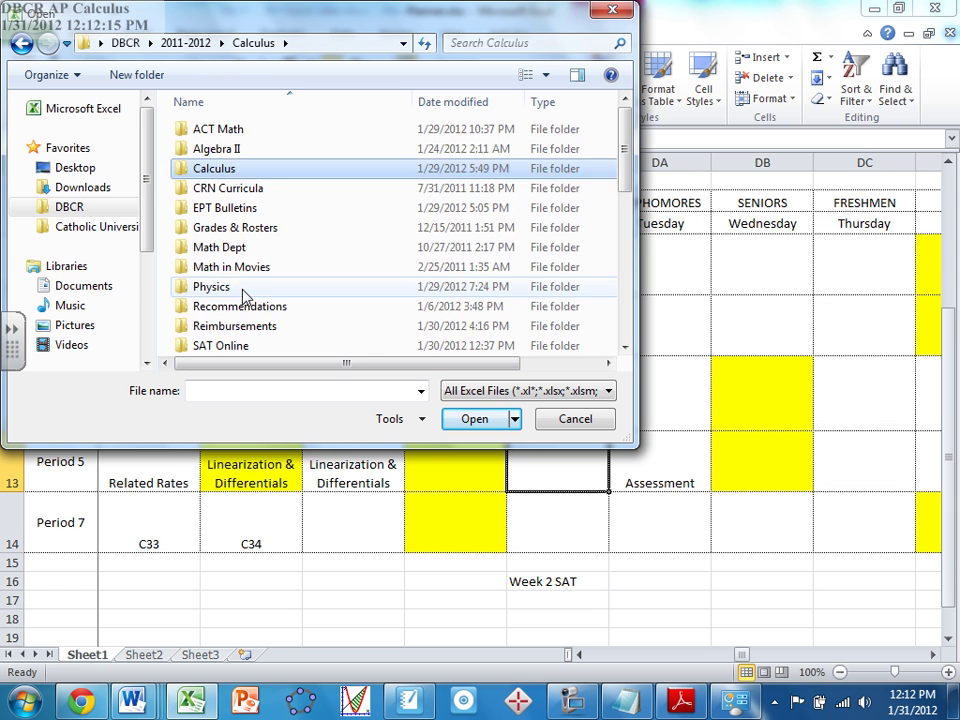
{"action": "scroll", "coordinate": [243, 298], "scroll_direction": "down", "scroll_amount": 4}
{"action": "scroll", "coordinate": [245, 300], "scroll_direction": "down", "scroll_amount": 3}
{"action": "scroll", "coordinate": [247, 295], "scroll_direction": "up", "scroll_amount": 3}
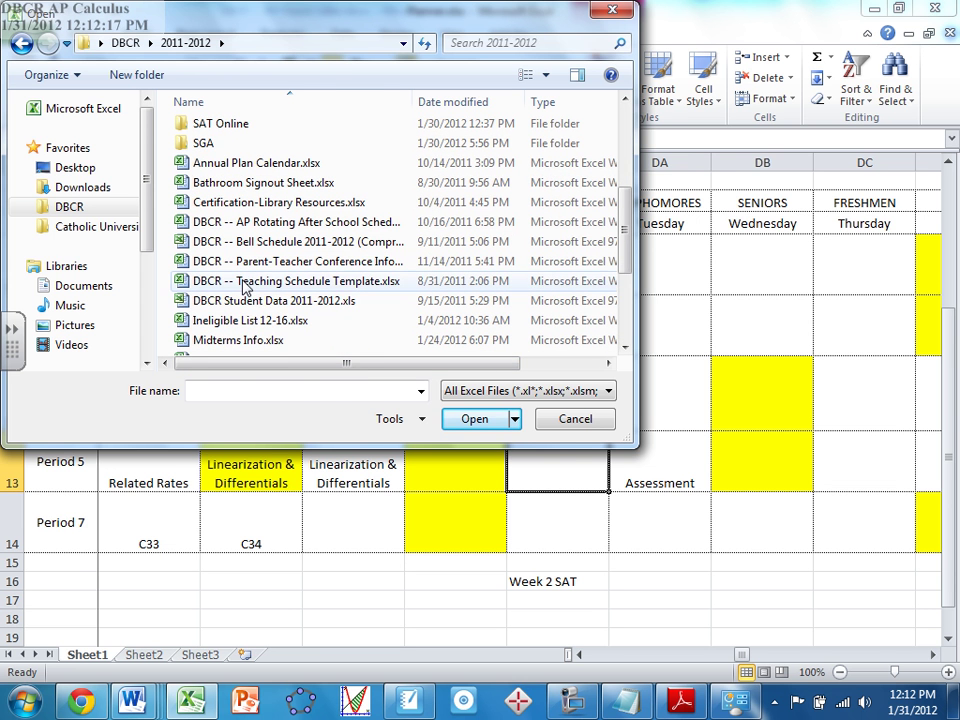
{"action": "double_click", "coordinate": [262, 225]}
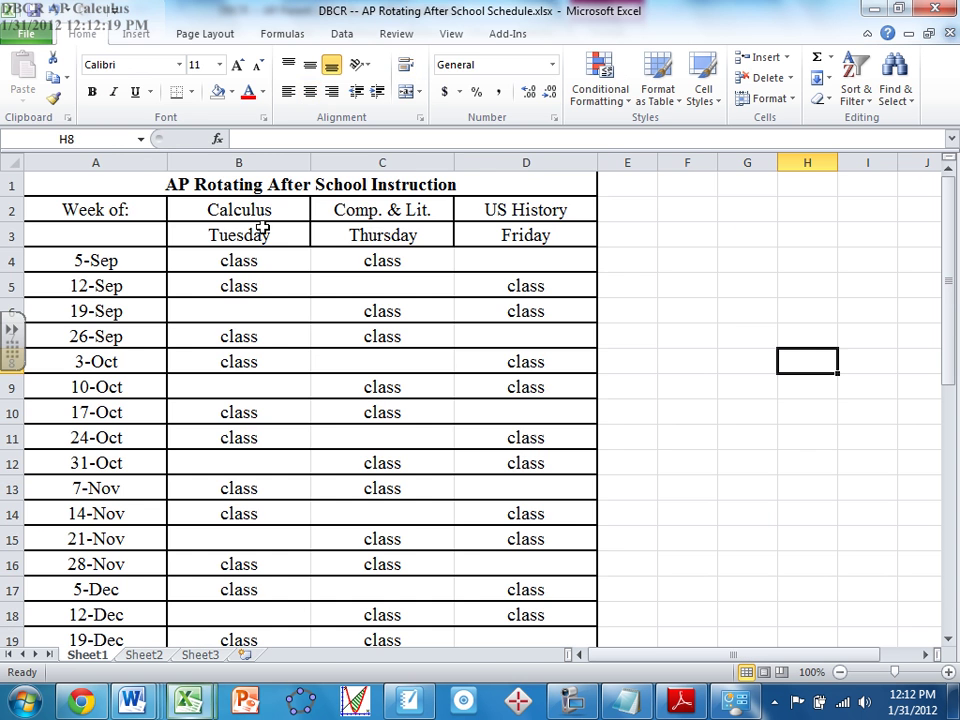
Correct the first March week's date in cell A29 to 3/5/2011.
{"action": "scroll", "coordinate": [391, 323], "scroll_direction": "down", "scroll_amount": 7}
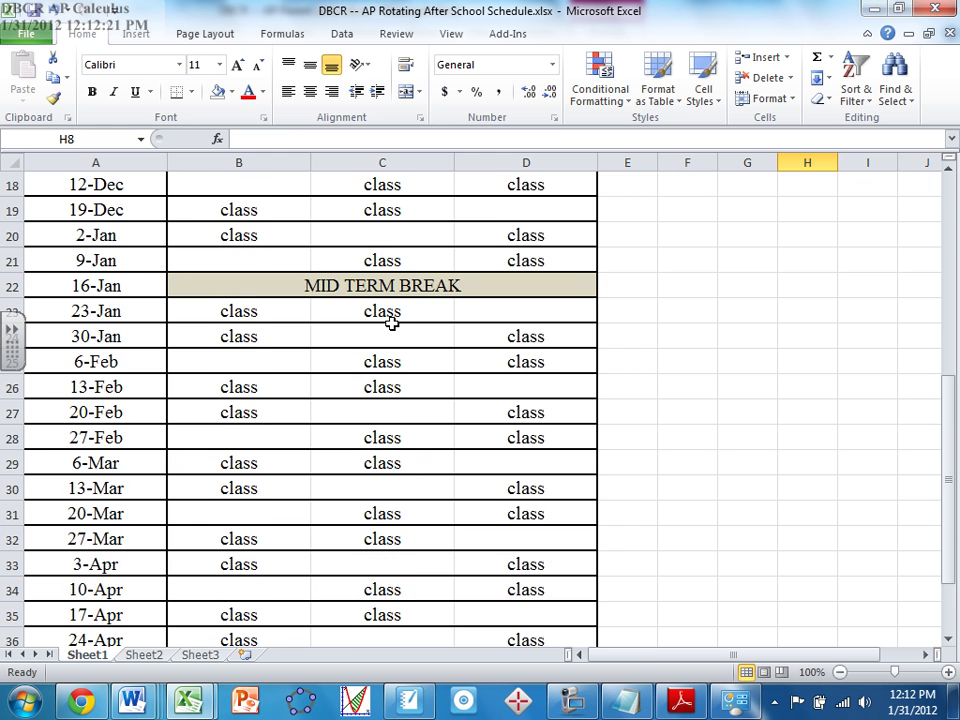
{"action": "scroll", "coordinate": [391, 323], "scroll_direction": "down", "scroll_amount": 1}
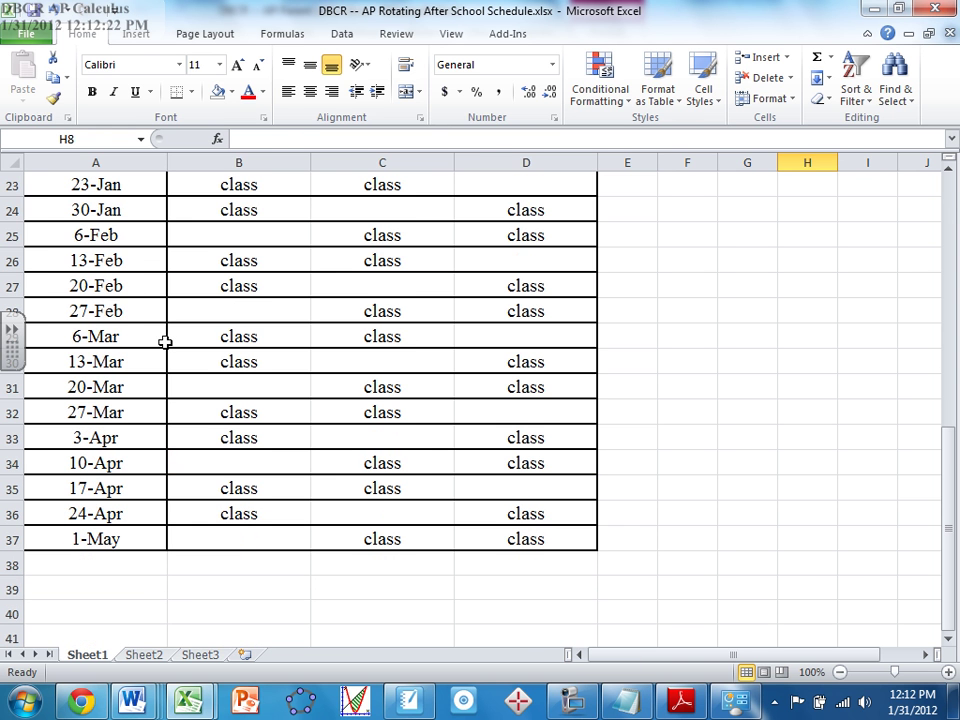
{"action": "left_click", "coordinate": [84, 339]}
{"action": "double_click", "coordinate": [86, 337]}
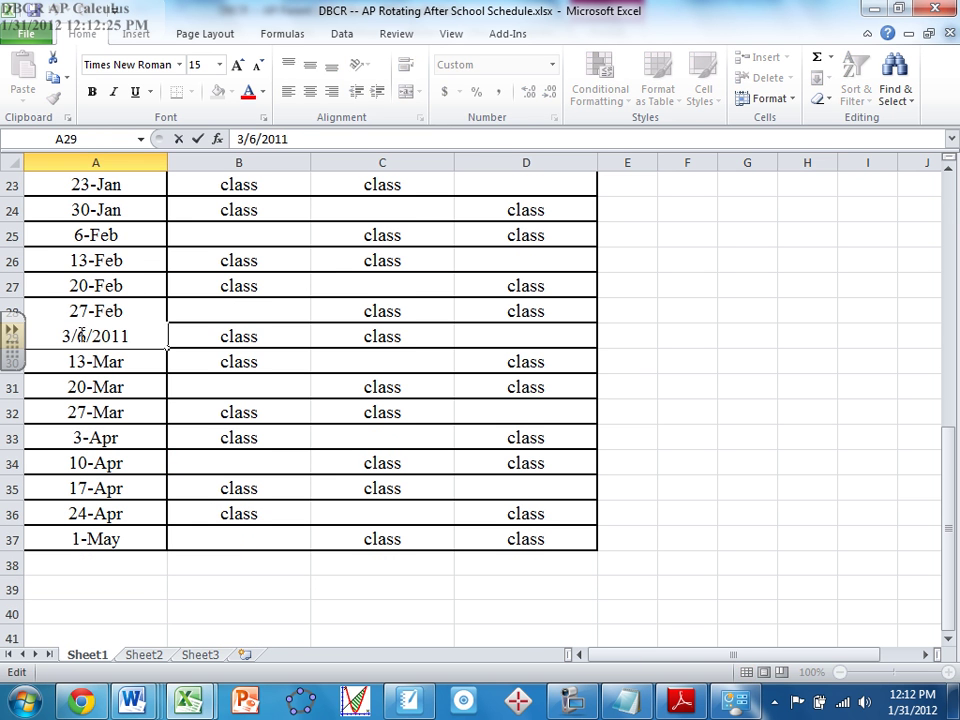
{"action": "key", "text": "BackSpace"}
{"action": "type", "text": "5"}
{"action": "key", "text": "Return"}
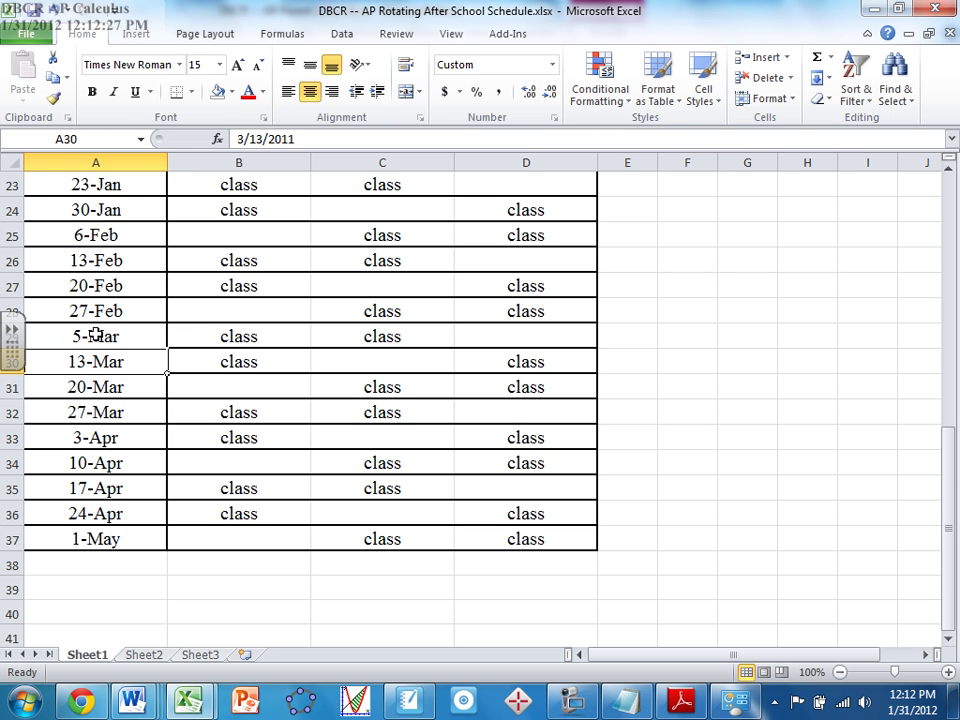
Set cell A30 to 3/12/2011 and fill the weekly dates from A29:A30 down through A32.
{"action": "left_click", "coordinate": [95, 335]}
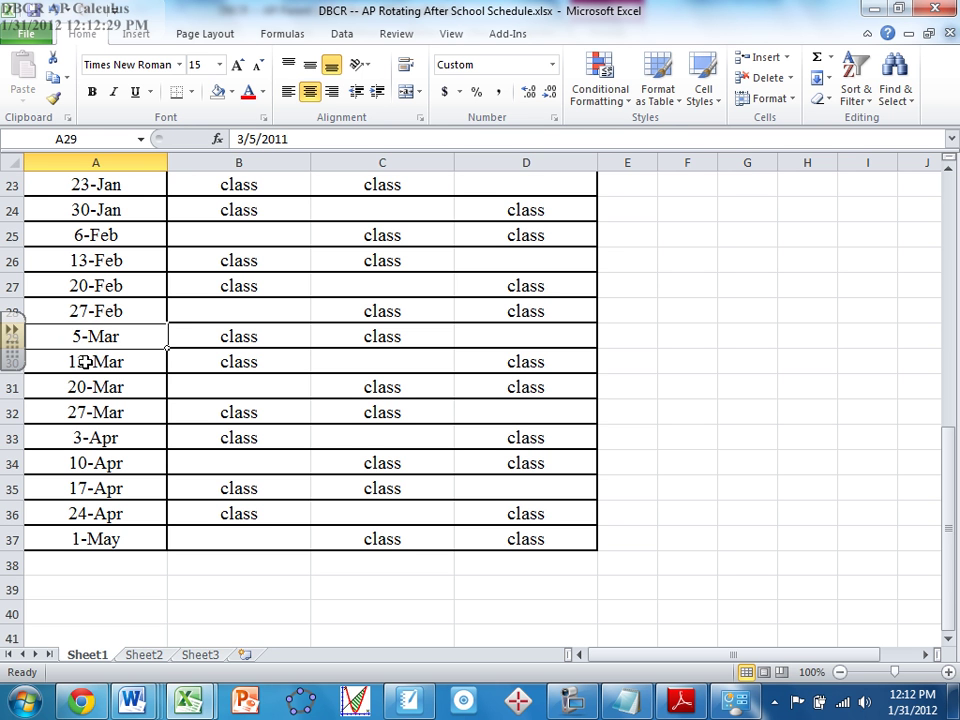
{"action": "double_click", "coordinate": [88, 362]}
{"action": "key", "text": "BackSpace"}
{"action": "type", "text": "2/2011"}
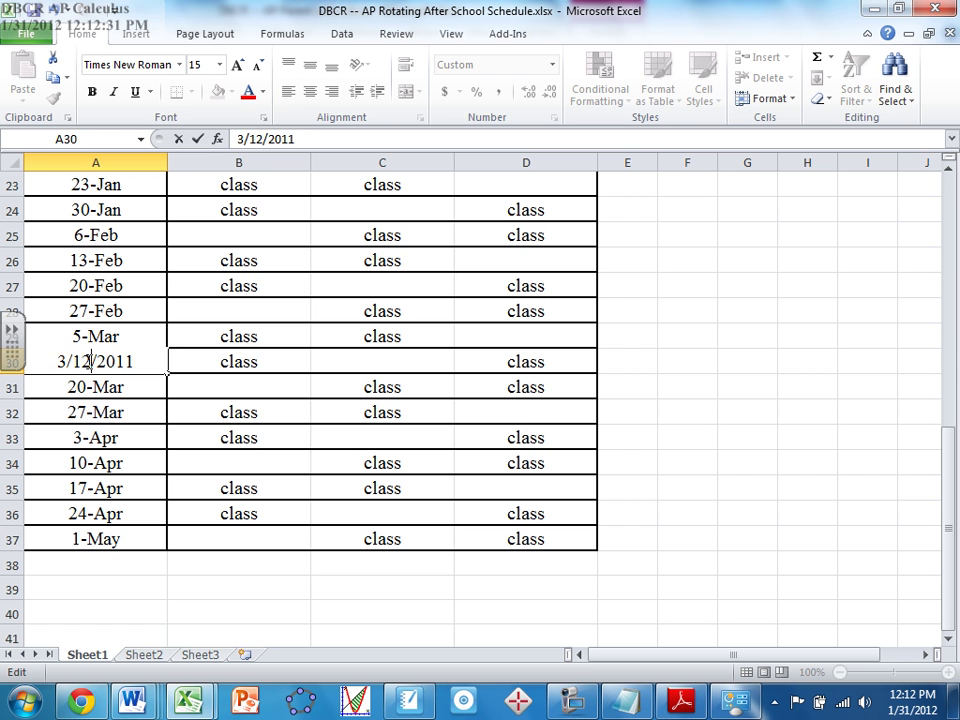
{"action": "key", "text": "Return"}
{"action": "left_click_drag", "start_coordinate": [133, 334], "coordinate": [164, 421]}
Correct the first April week's date in cell A33 to 4/2/2011.
{"action": "left_click", "coordinate": [80, 437]}
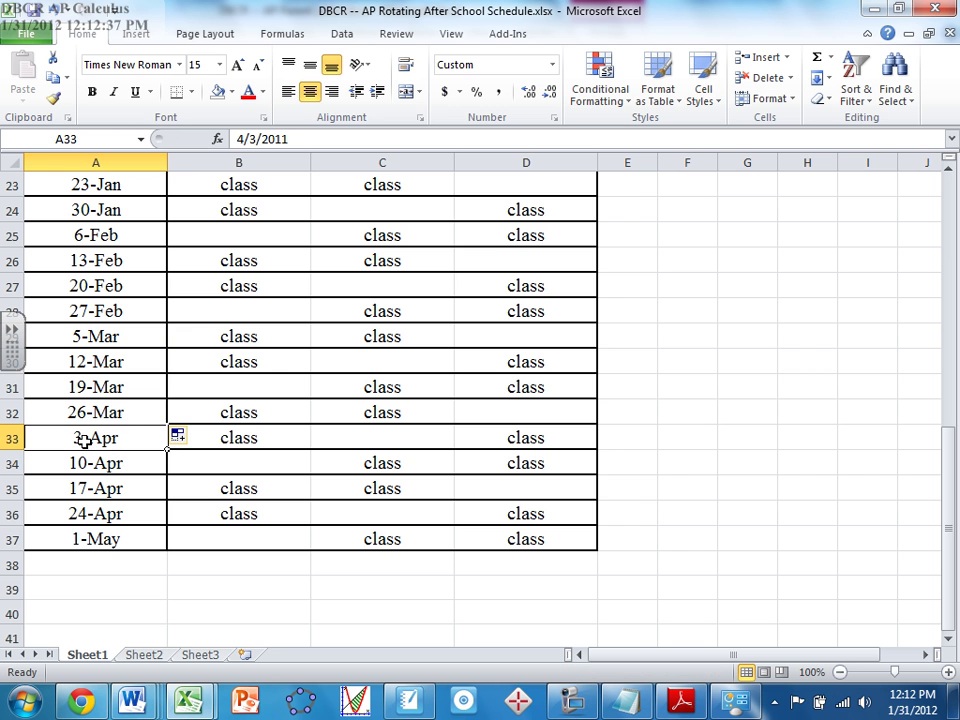
{"action": "double_click", "coordinate": [80, 437]}
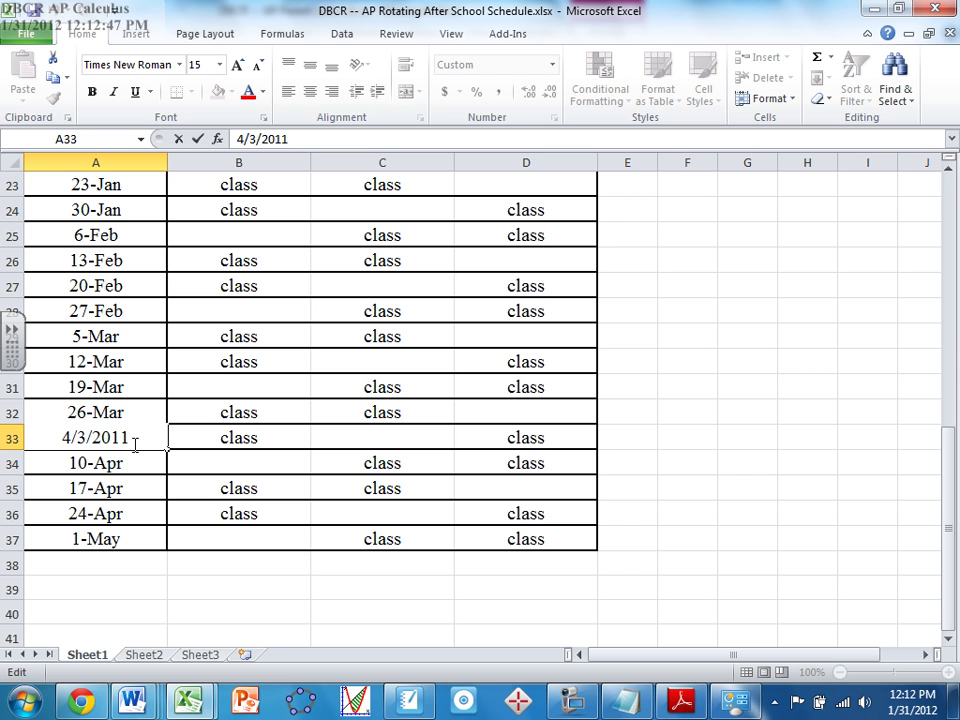
{"action": "key", "text": "Delete"}
{"action": "type", "text": "2"}
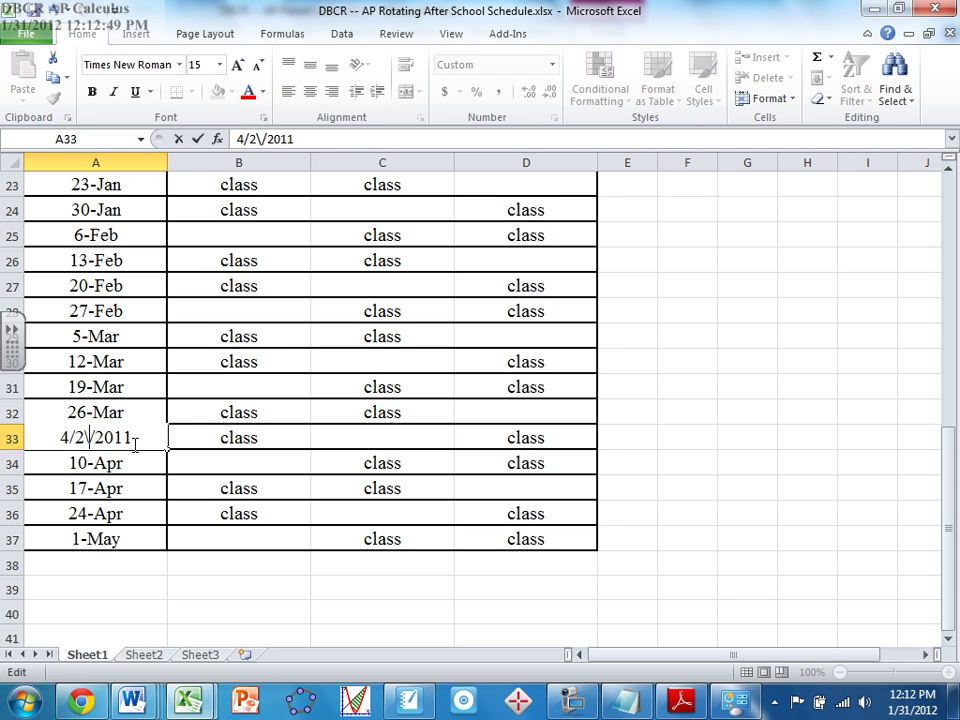
{"action": "key", "text": "Return"}
Set cell A34 to 4/9/2011 and fill the weekly dates from A33:A34 down through A36.
{"action": "double_click", "coordinate": [87, 461]}
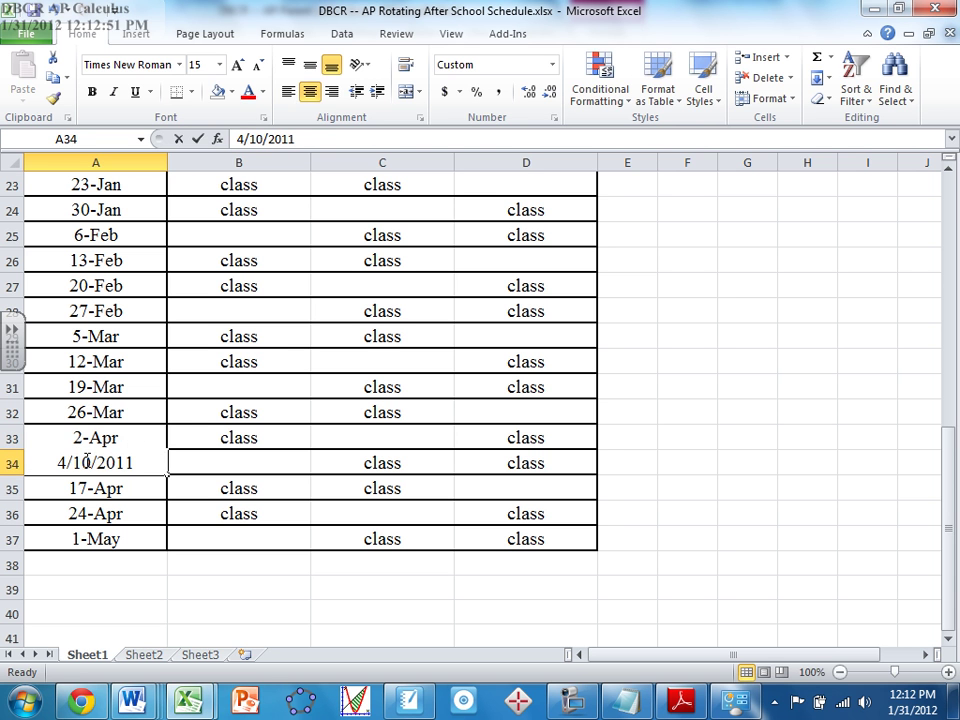
{"action": "key", "text": "Delete"}
{"action": "key", "text": "BackSpace"}
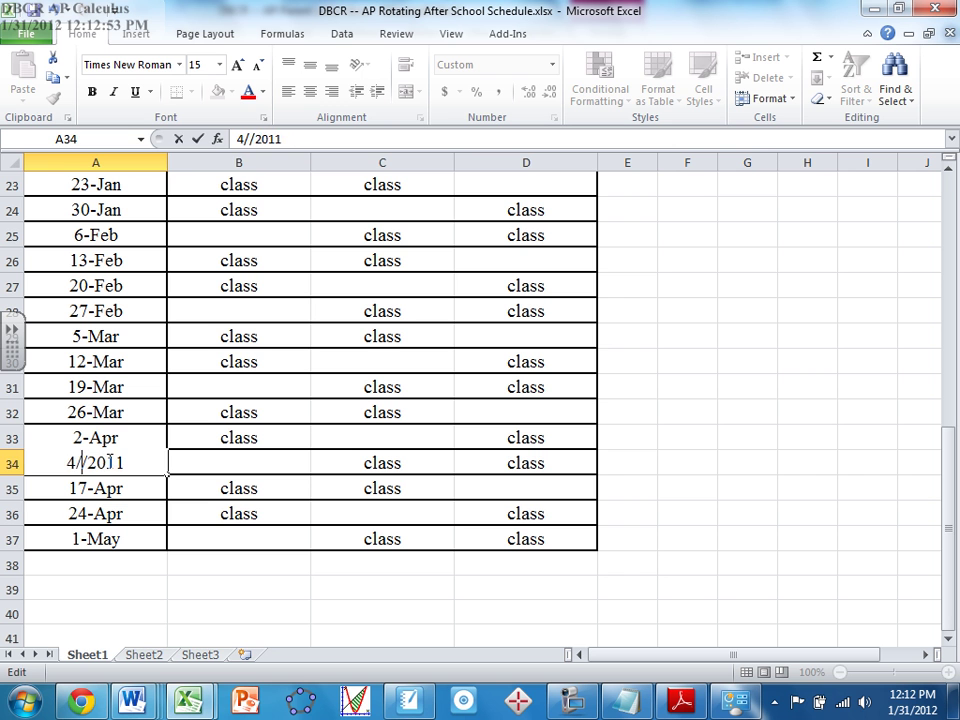
{"action": "type", "text": "9"}
{"action": "key", "text": "Return"}
{"action": "left_click_drag", "start_coordinate": [120, 437], "coordinate": [161, 516]}
Change the last week's date in cell A37 to 4/30/2011 and look over the whole schedule.
{"action": "double_click", "coordinate": [78, 541]}
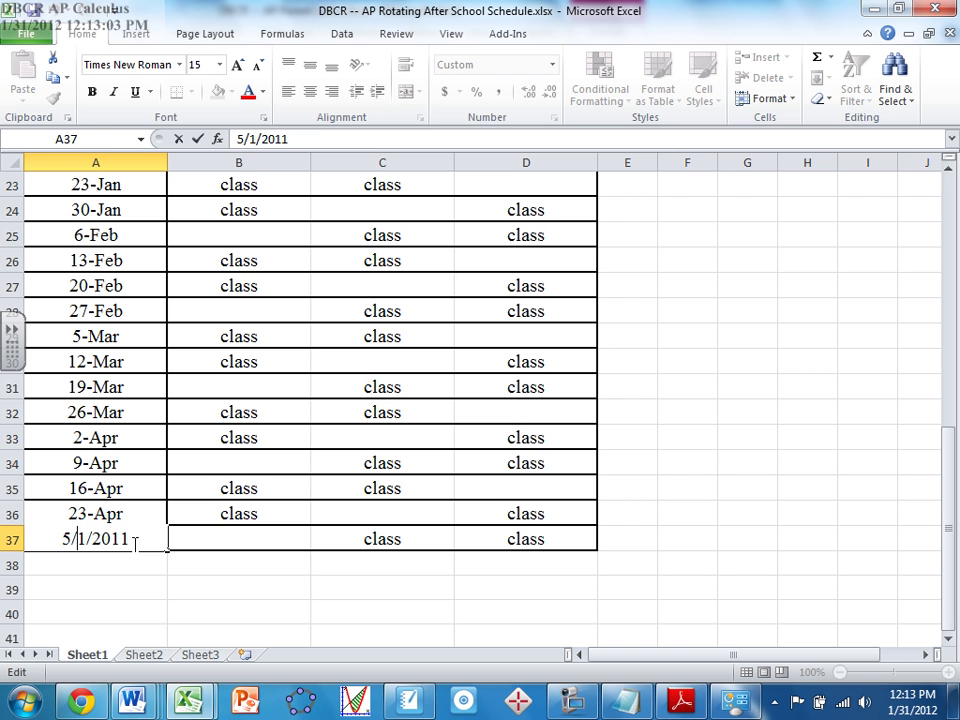
{"action": "key", "text": "Delete"}
{"action": "key", "text": "Delete"}
{"action": "type", "text": "30/"}
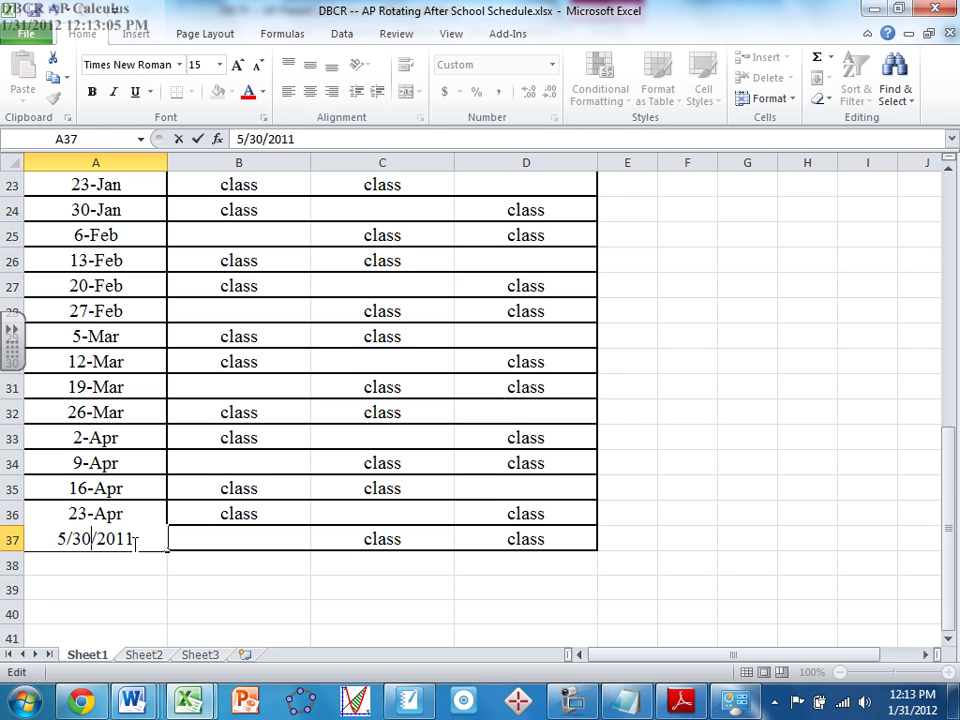
{"action": "key", "text": "Left"}
{"action": "key", "text": "Left"}
{"action": "key", "text": "Left"}
{"action": "key", "text": "Left"}
{"action": "key", "text": "BackSpace"}
{"action": "type", "text": "4"}
{"action": "key", "text": "Return"}
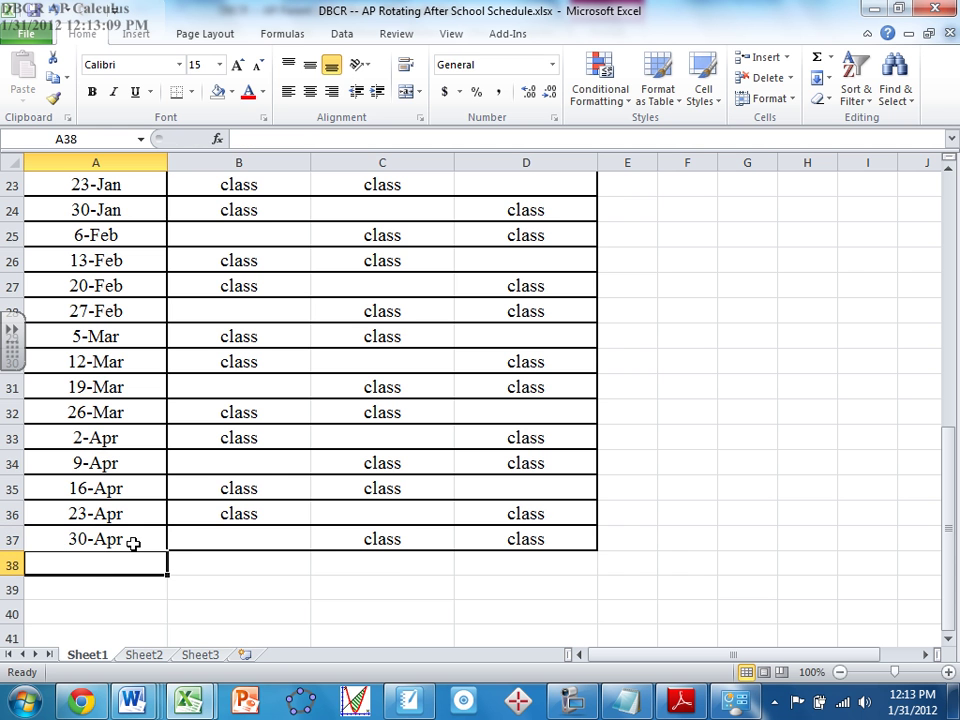
{"action": "scroll", "coordinate": [317, 531], "scroll_direction": "up", "scroll_amount": 7}
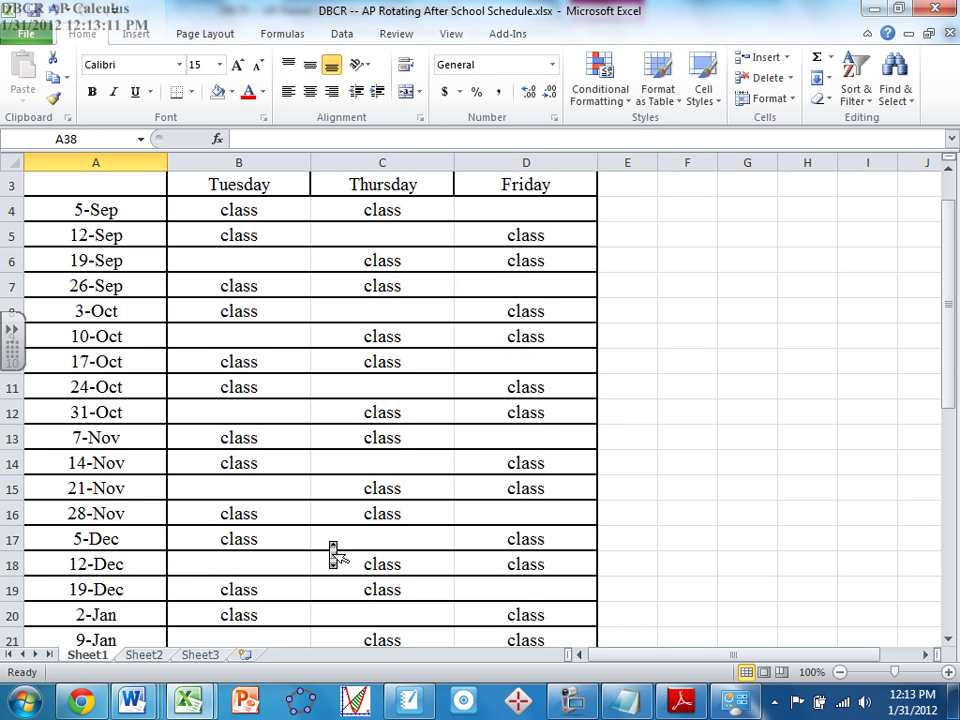
{"action": "scroll", "coordinate": [329, 540], "scroll_direction": "down", "scroll_amount": 7}
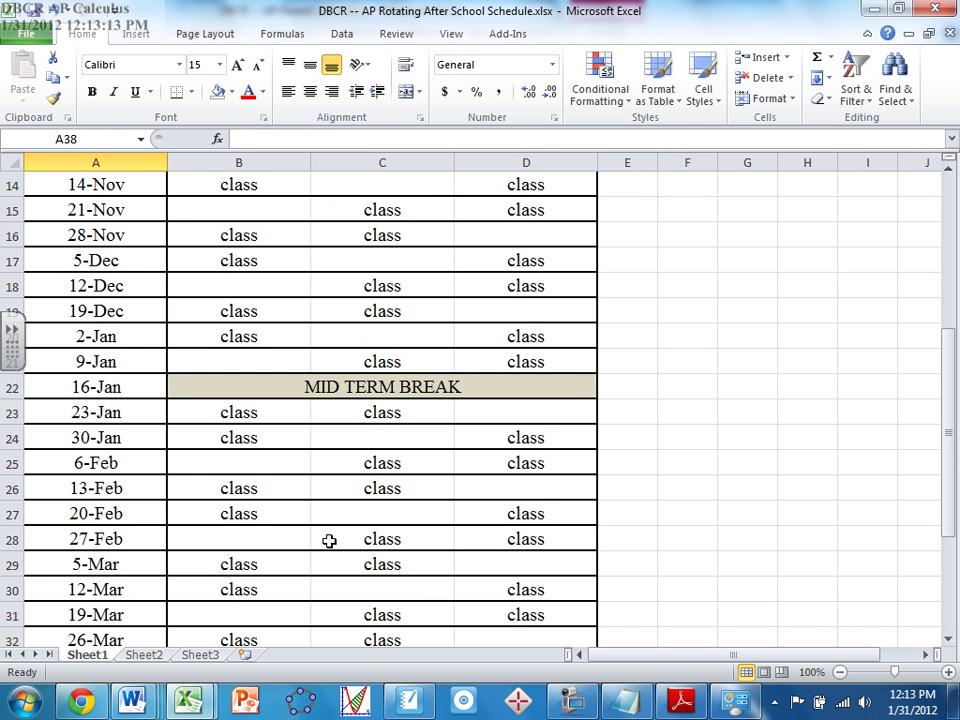
{"action": "scroll", "coordinate": [332, 553], "scroll_direction": "up", "scroll_amount": 2}
{"action": "scroll", "coordinate": [333, 556], "scroll_direction": "down", "scroll_amount": 1}
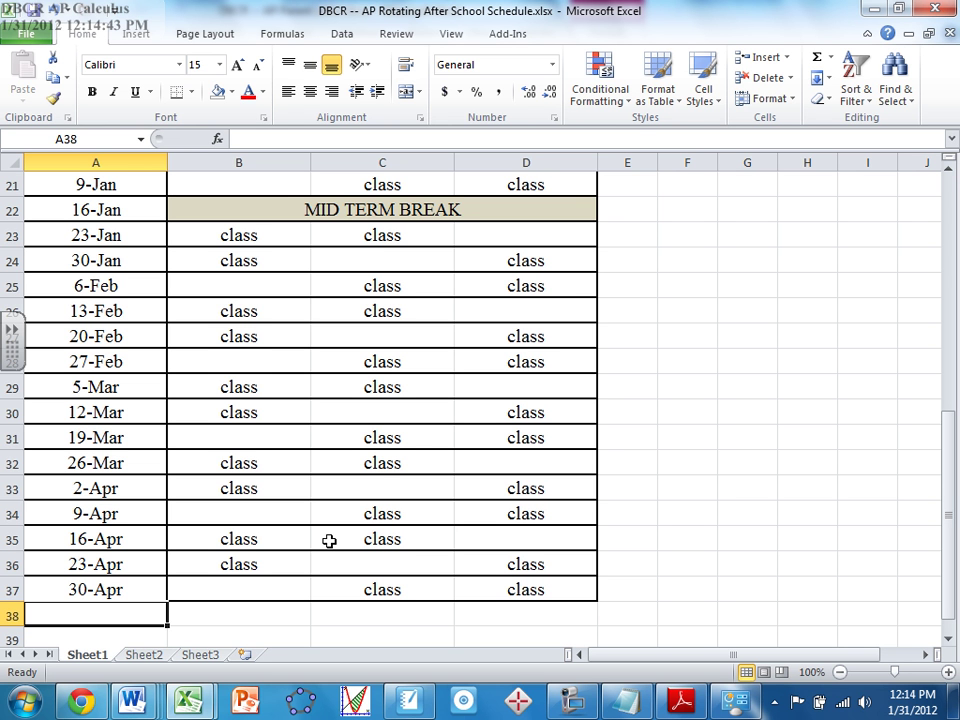
Switch to the blank SMART Notebook page and handwrite the word "RELATED" in green pen near the page's upper edge.
{"action": "key", "text": "alt+Tab"}
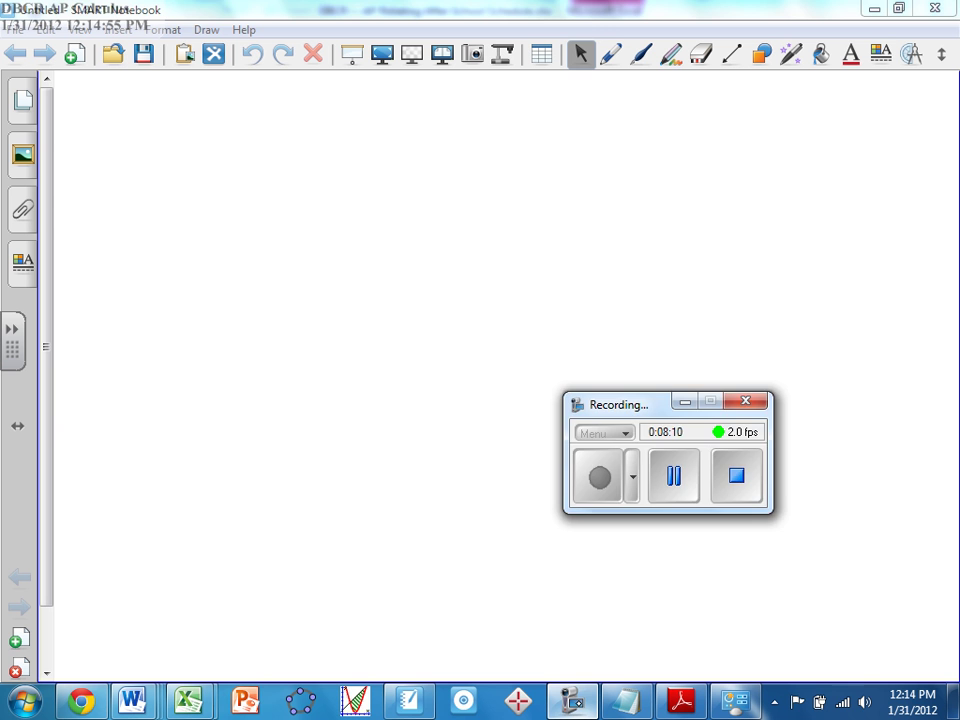
{"action": "left_click", "coordinate": [572, 700]}
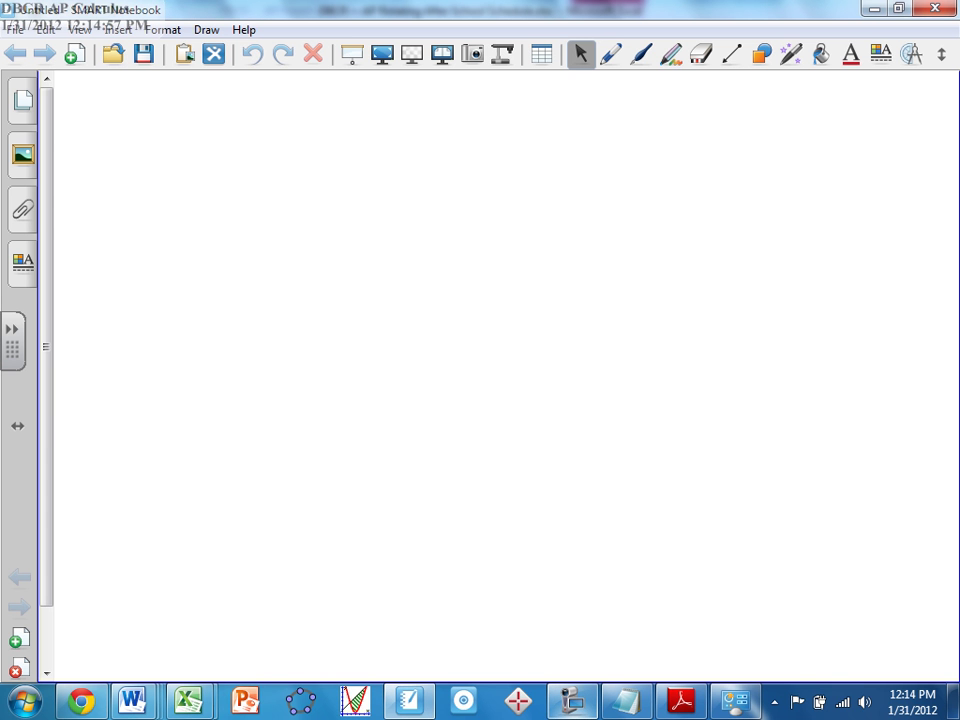
{"action": "left_click", "coordinate": [610, 54]}
{"action": "mouse_move", "coordinate": [163, 190]}
{"action": "left_mouse_down"}
{"action": "mouse_move", "coordinate": [167, 139]}
{"action": "mouse_move", "coordinate": [200, 150]}
{"action": "mouse_move", "coordinate": [232, 185]}
{"action": "mouse_move", "coordinate": [267, 185]}
{"action": "mouse_move", "coordinate": [264, 170]}
{"action": "left_mouse_up"}
{"action": "mouse_move", "coordinate": [271, 155]}
{"action": "left_mouse_down"}
{"action": "mouse_move", "coordinate": [298, 154]}
{"action": "mouse_move", "coordinate": [285, 187]}
{"action": "left_mouse_up"}
{"action": "mouse_move", "coordinate": [305, 157]}
{"action": "left_mouse_down"}
{"action": "mouse_move", "coordinate": [305, 186]}
{"action": "mouse_move", "coordinate": [318, 185]}
{"action": "left_mouse_up"}
{"action": "left_click_drag", "start_coordinate": [305, 171], "coordinate": [330, 186]}
{"action": "left_click_drag", "start_coordinate": [330, 155], "coordinate": [331, 185]}
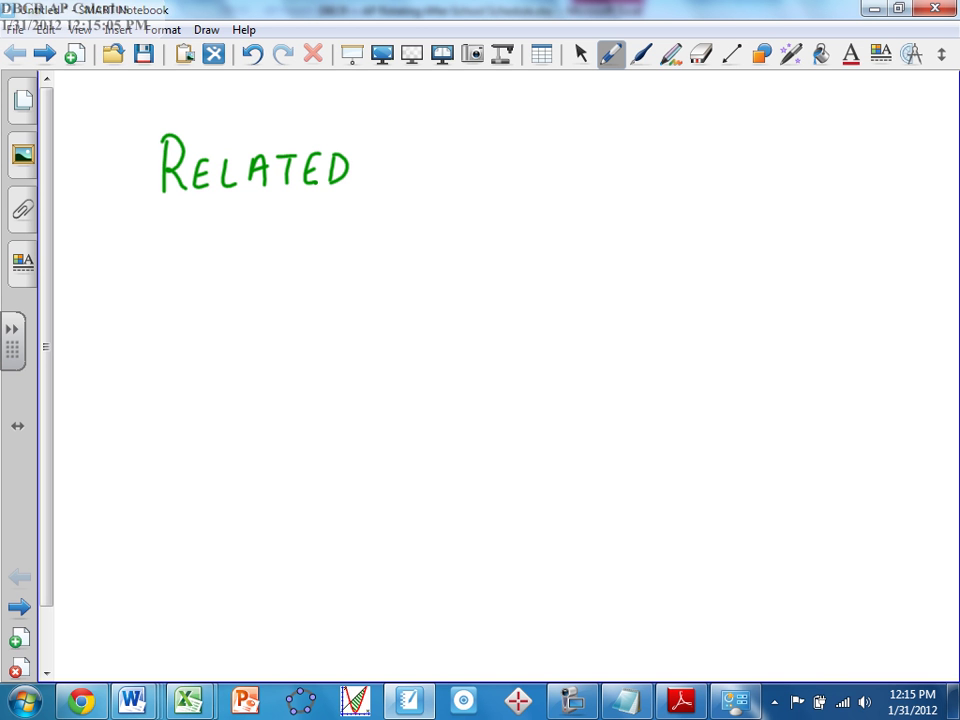
Handwrite "RATES" in green after "RELATED" and underline the whole title with one long stroke.
{"action": "mouse_move", "coordinate": [418, 136]}
{"action": "left_mouse_down"}
{"action": "mouse_move", "coordinate": [418, 182]}
{"action": "mouse_move", "coordinate": [470, 172]}
{"action": "mouse_move", "coordinate": [467, 161]}
{"action": "left_mouse_up"}
{"action": "left_click_drag", "start_coordinate": [477, 143], "coordinate": [503, 142]}
{"action": "mouse_move", "coordinate": [490, 143]}
{"action": "left_mouse_down"}
{"action": "mouse_move", "coordinate": [489, 174]}
{"action": "mouse_move", "coordinate": [527, 171]}
{"action": "mouse_move", "coordinate": [524, 158]}
{"action": "left_mouse_up"}
{"action": "left_click_drag", "start_coordinate": [548, 147], "coordinate": [532, 171]}
{"action": "left_click_drag", "start_coordinate": [180, 209], "coordinate": [577, 192]}
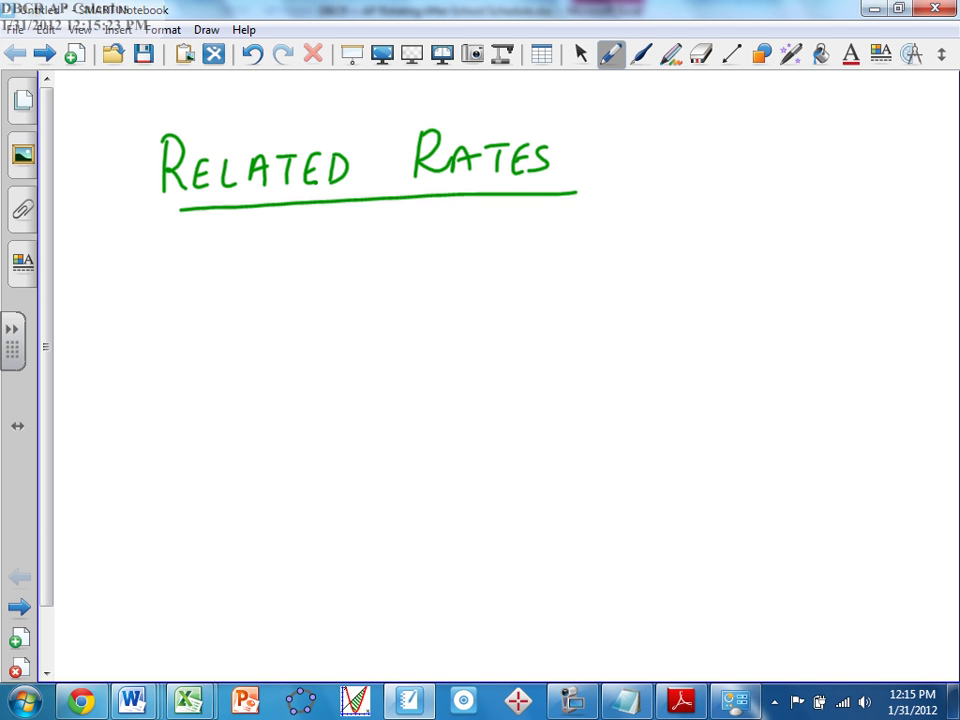
{"action": "left_click", "coordinate": [580, 53]}
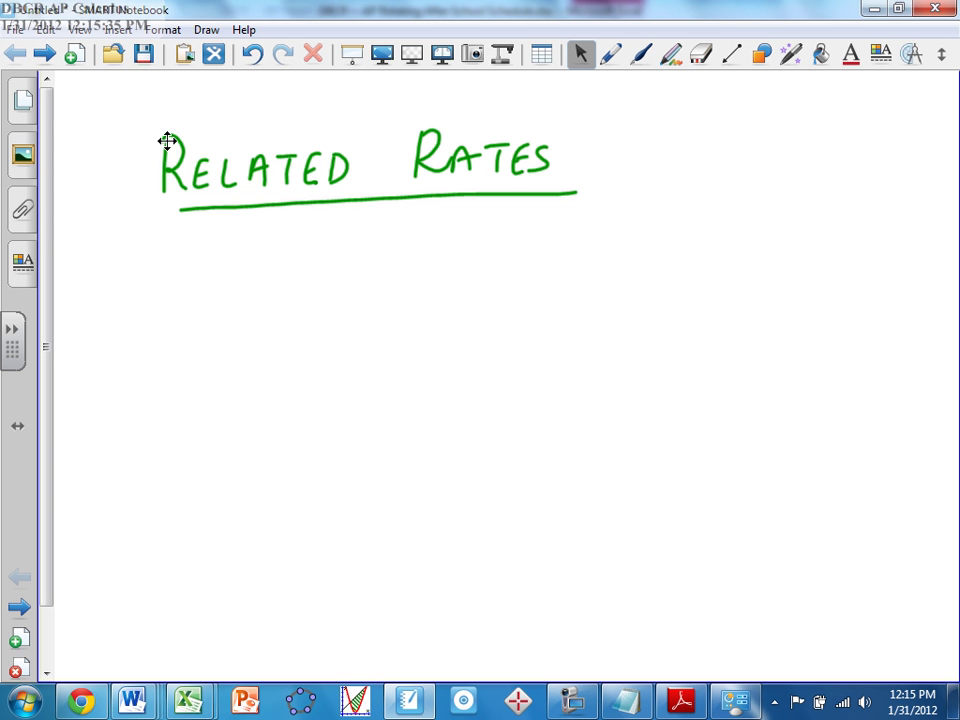
Switch to Chrome and bring up the CHAPTER_8.pdf document on Related Rates.
{"action": "key", "text": "alt+Tab"}
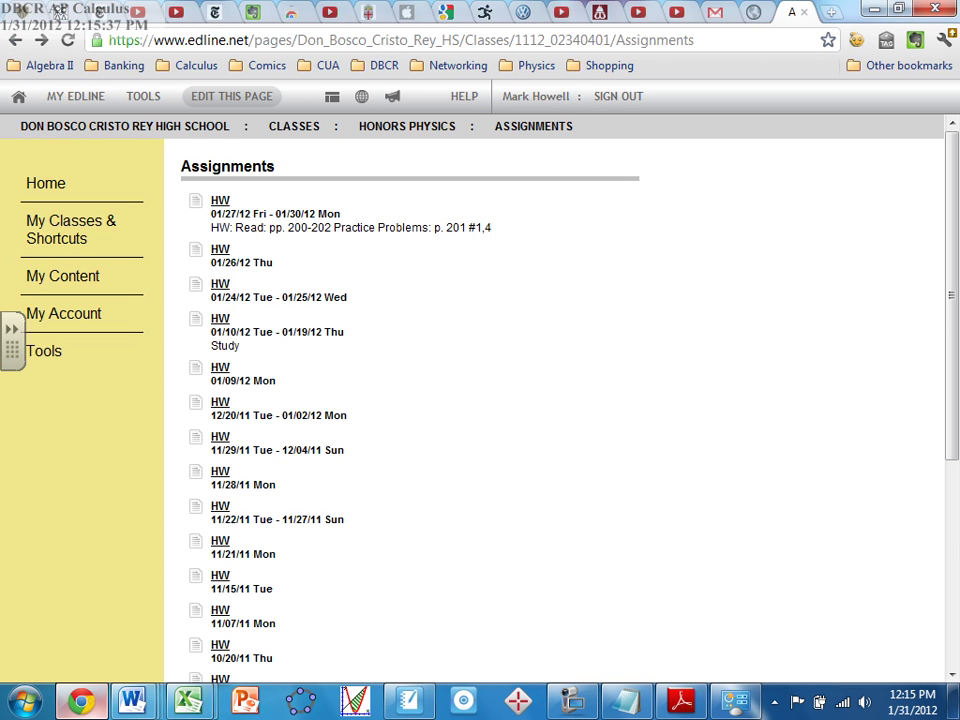
{"action": "key", "text": "ctrl+shift+Tab"}
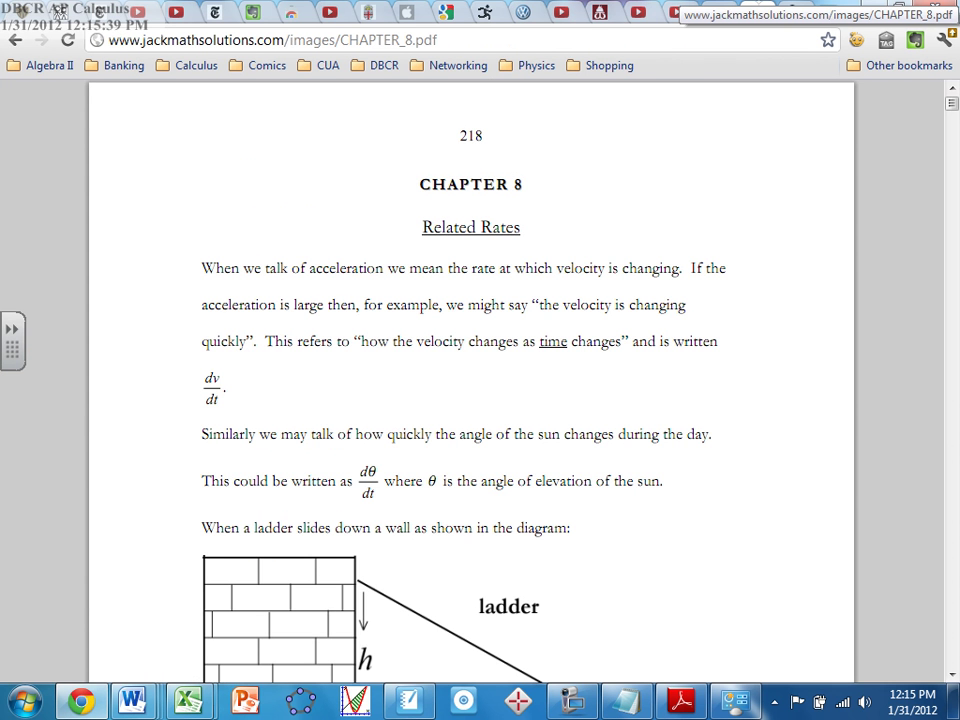